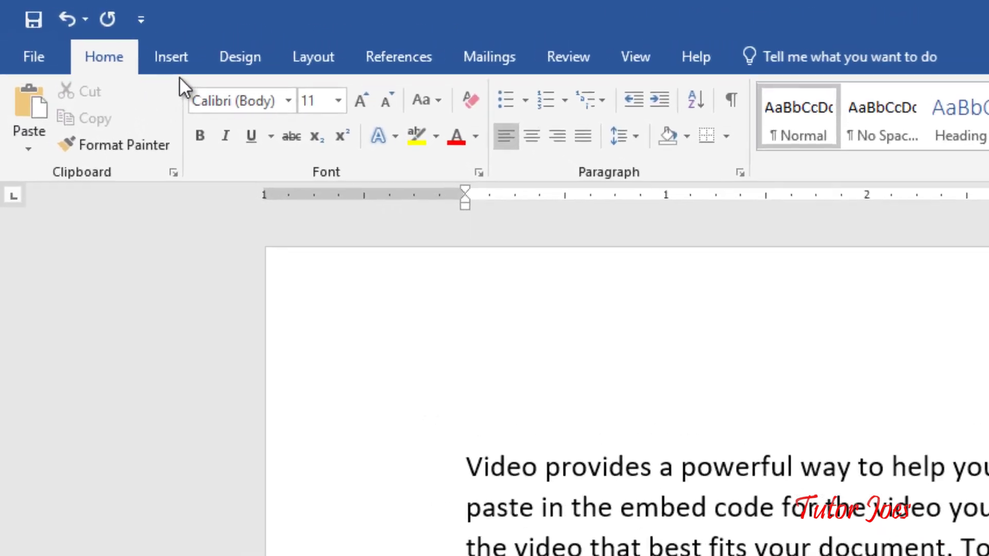
# - Open the Breaks dropdown on the Layout tab to list the page and section break types
pyautogui.click(327, 55)
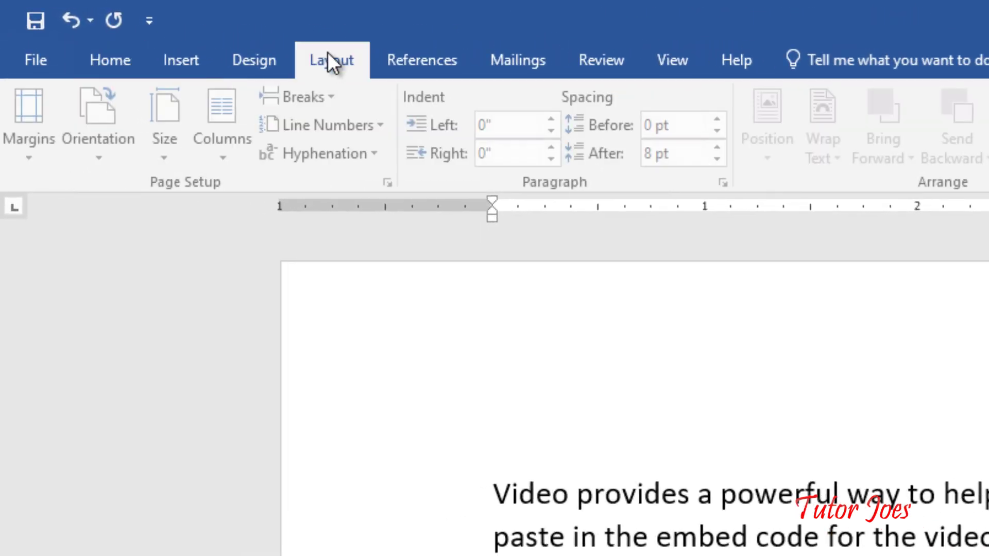
pyautogui.click(334, 104)
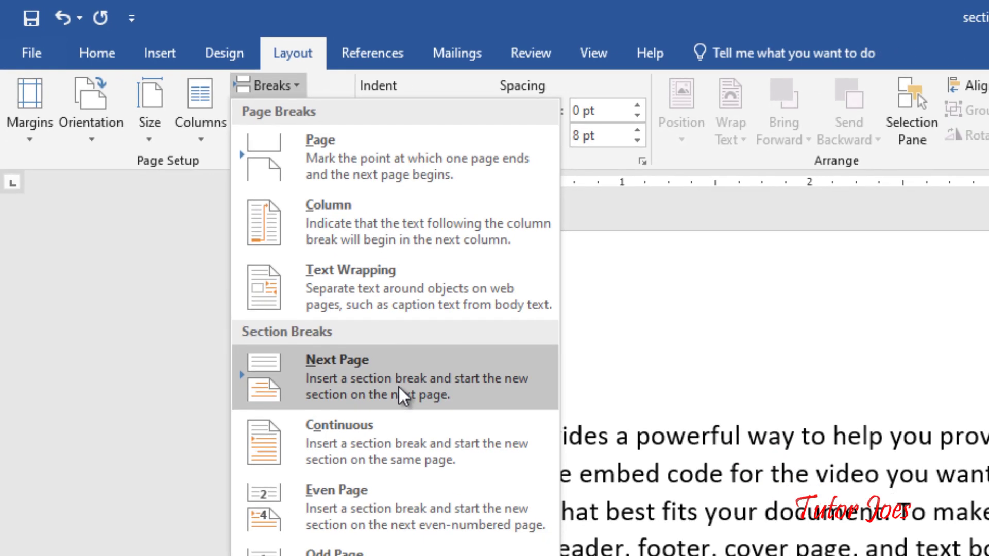
# - Insert a Next Page section break and scroll through the resulting seven pages
pyautogui.click(455, 434)
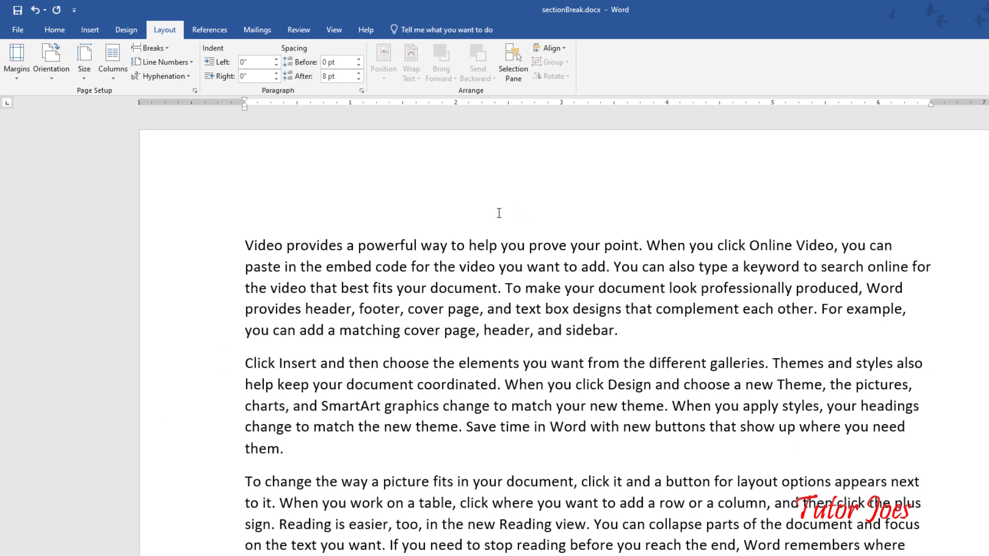
pyautogui.keyDown('ctrl'); pyautogui.scroll(-3, 497, 208); pyautogui.keyUp('ctrl')
pyautogui.keyDown('ctrl'); pyautogui.scroll(-3, 500, 207); pyautogui.keyUp('ctrl')
pyautogui.keyDown('ctrl'); pyautogui.scroll(-3, 541, 216); pyautogui.keyUp('ctrl')
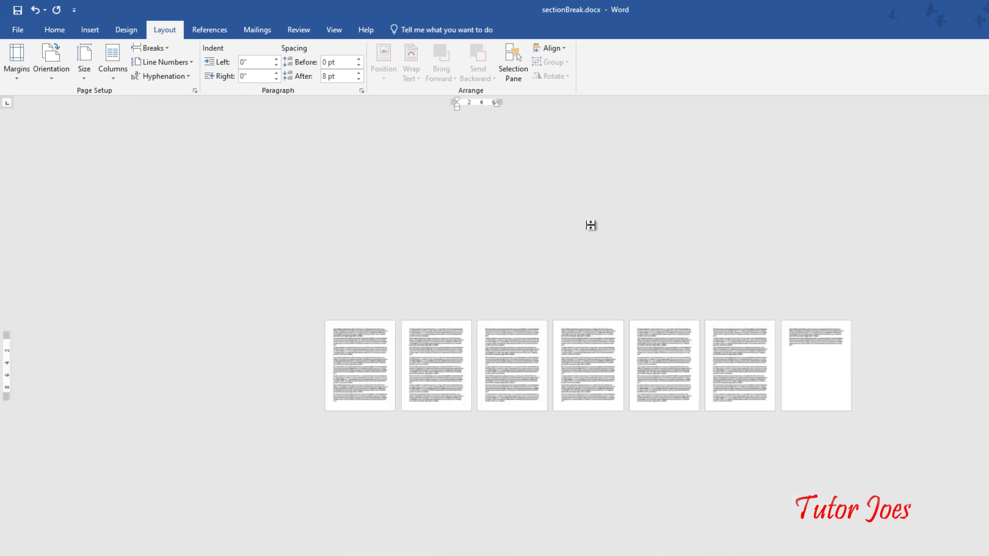
pyautogui.keyDown('ctrl'); pyautogui.scroll(5, 591, 225); pyautogui.keyUp('ctrl')
pyautogui.keyDown('ctrl'); pyautogui.scroll(3, 519, 275); pyautogui.keyUp('ctrl')
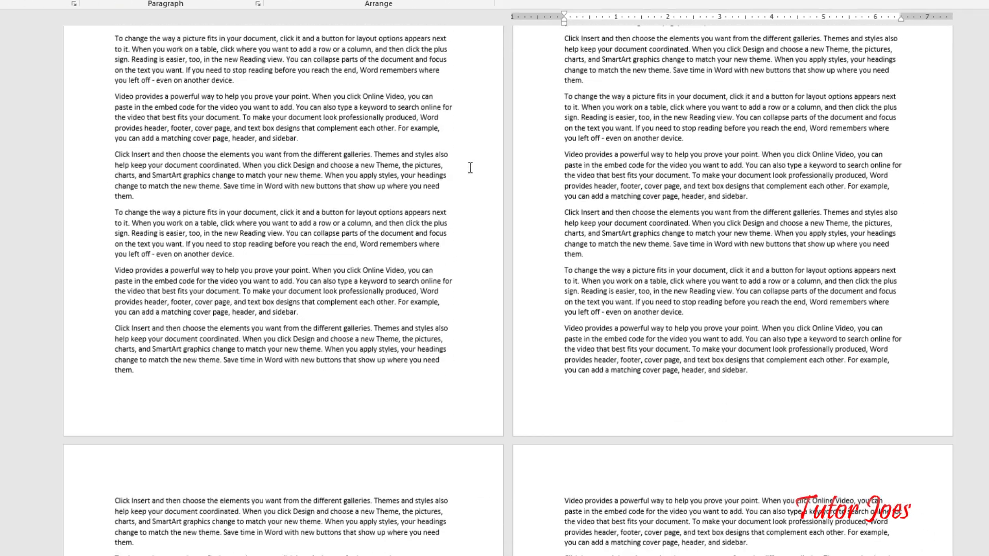
pyautogui.scroll(-2, 319, 170)
pyautogui.scroll(-3, 329, 154)
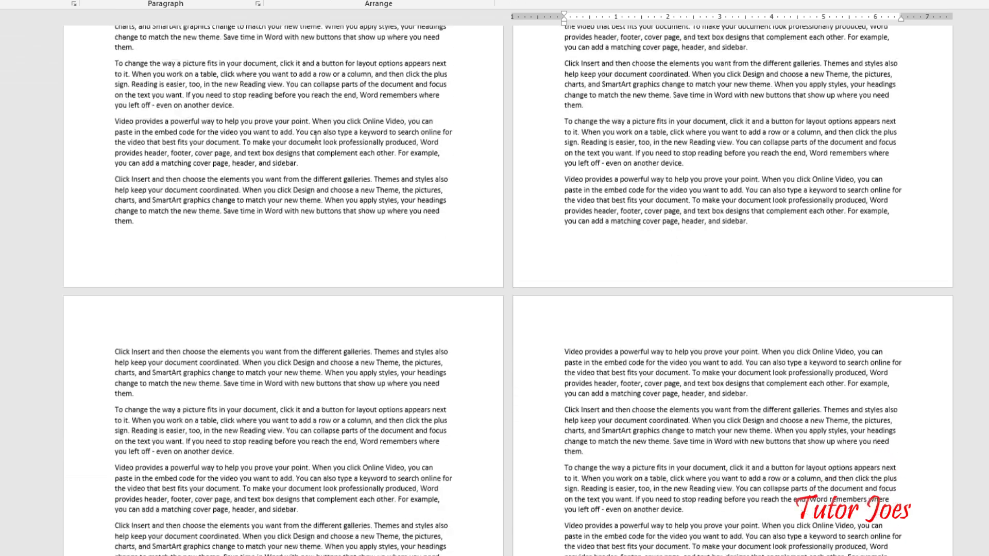
pyautogui.scroll(1, 330, 149)
pyautogui.scroll(4, 330, 148)
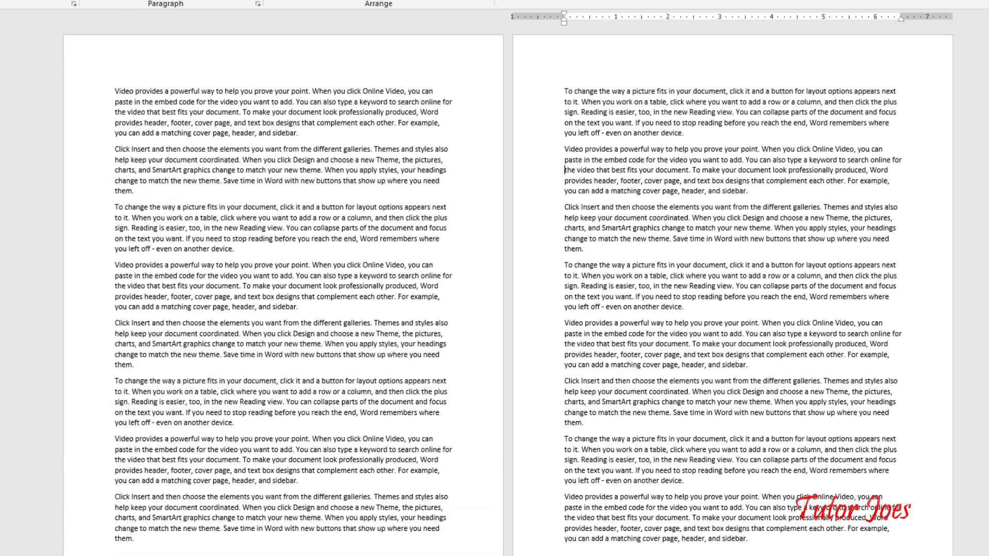
# - Select all the text on the first page
pyautogui.click(101, 102)
pyautogui.click(266, 181)
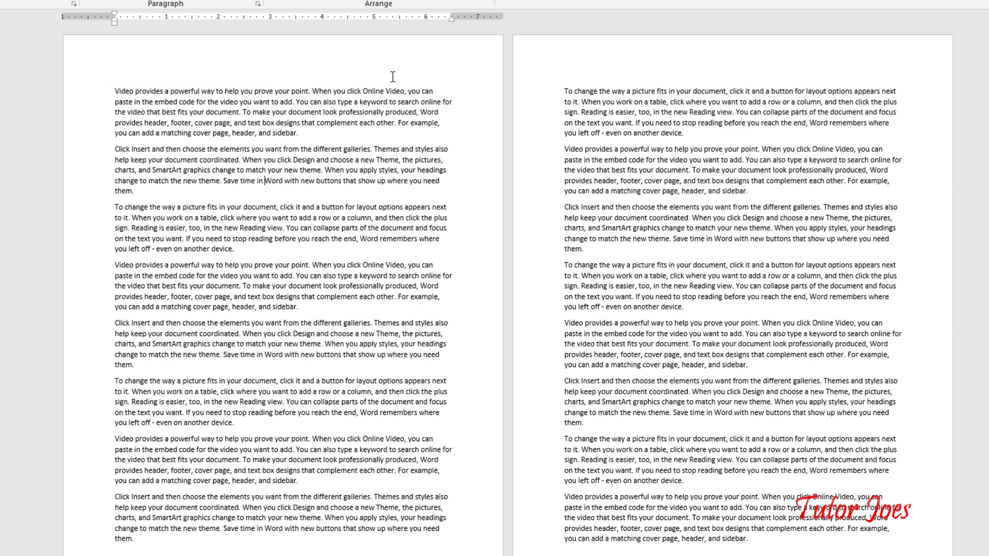
pyautogui.moveTo(114, 90); pyautogui.dragTo(446, 537)
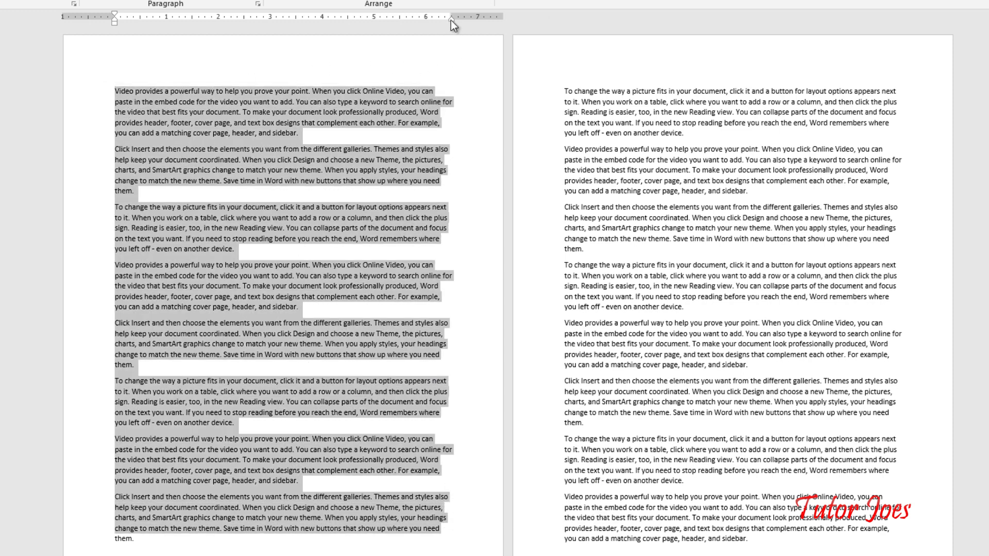
# - Try pulling the right indent inward, then undo it to keep the full line width
pyautogui.moveTo(451, 15); pyautogui.dragTo(391, 15)
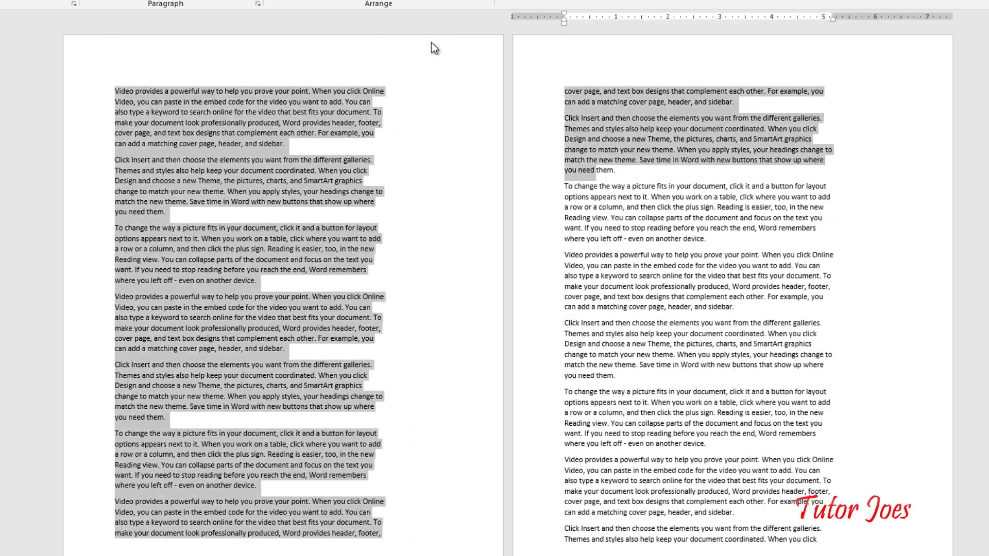
pyautogui.scroll(-5, 909, 129)
pyautogui.scroll(-7, 832, 126)
pyautogui.scroll(-9, 813, 139)
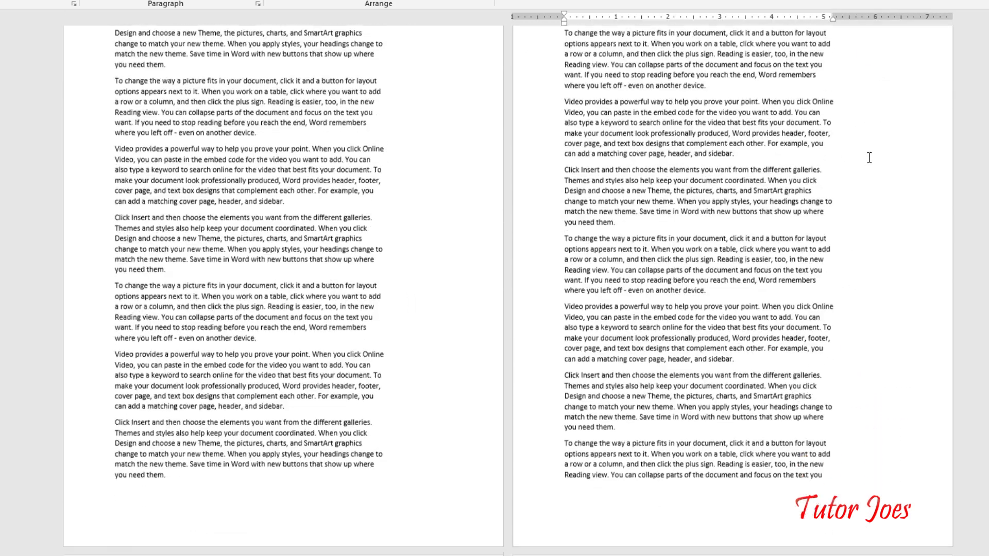
pyautogui.scroll(10, 862, 131)
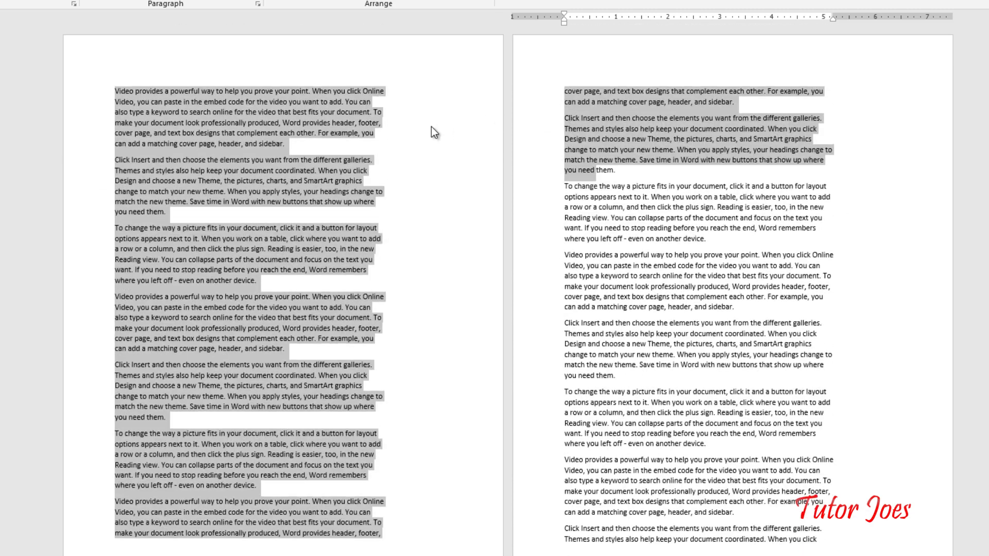
pyautogui.hotkey('ctrl', 'z')
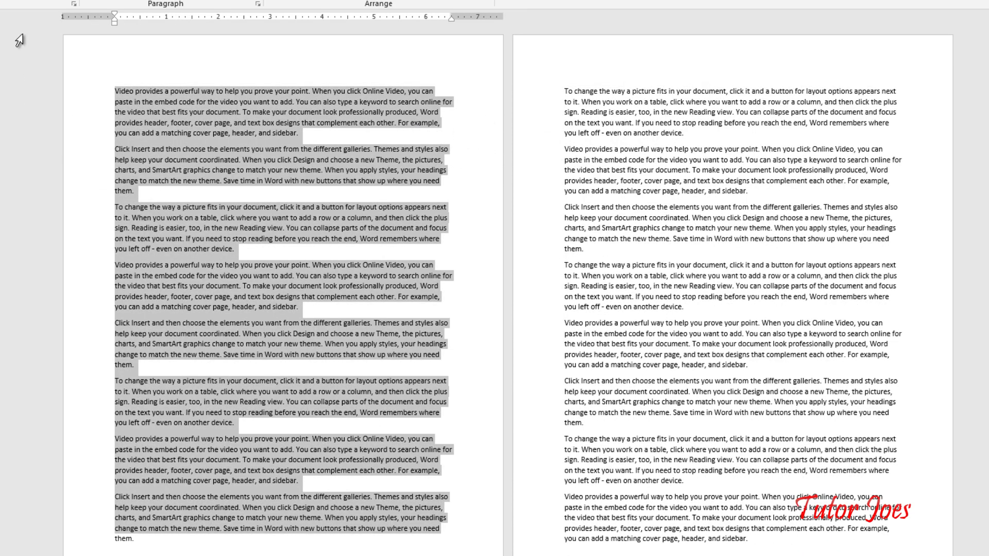
pyautogui.click(112, 92)
pyautogui.moveTo(112, 91); pyautogui.dragTo(113, 479)
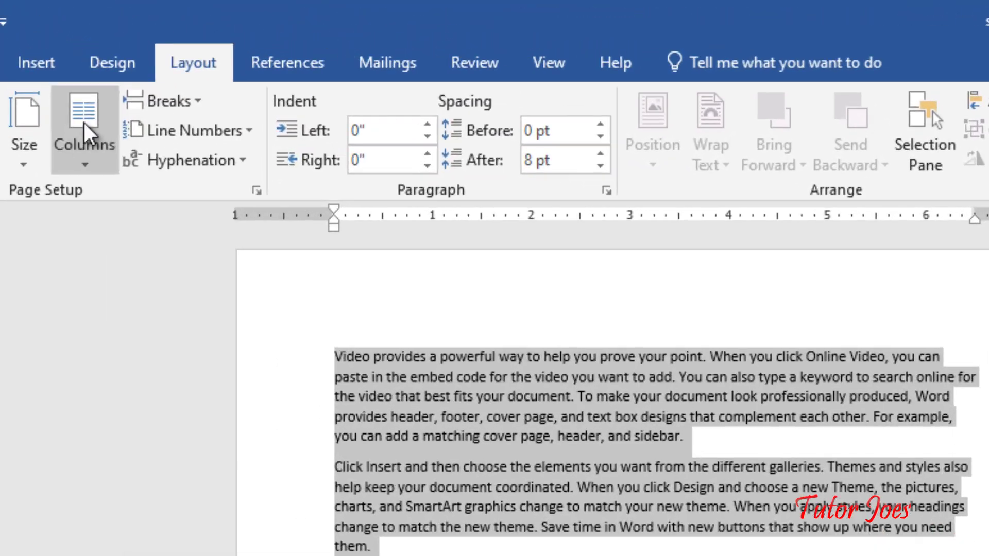
pyautogui.click(18, 28)
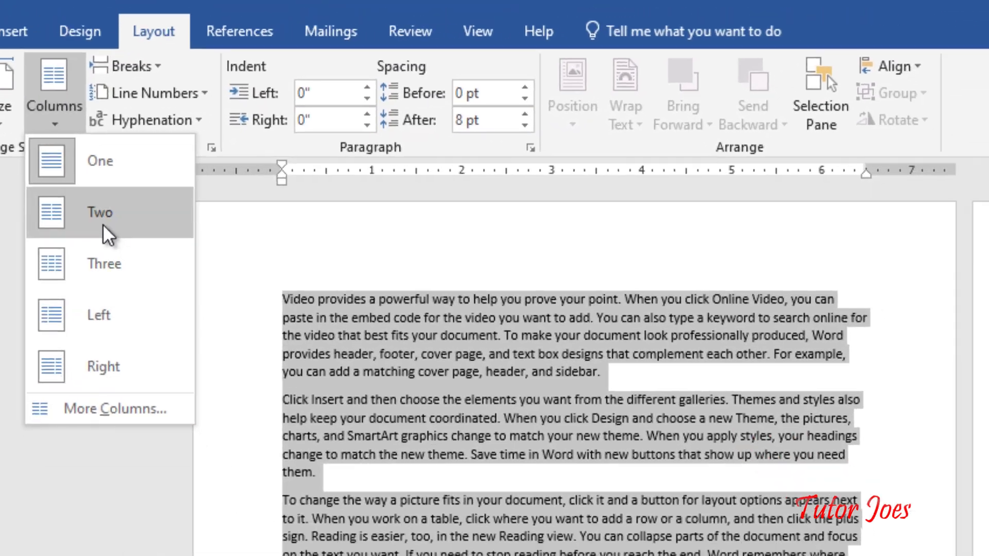
pyautogui.click(134, 261)
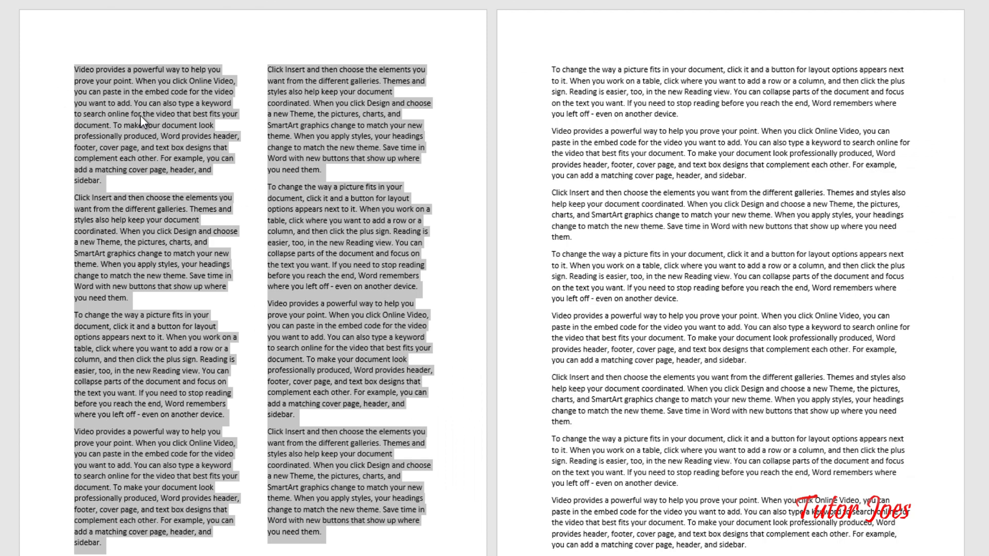
pyautogui.scroll(-3, 395, 415)
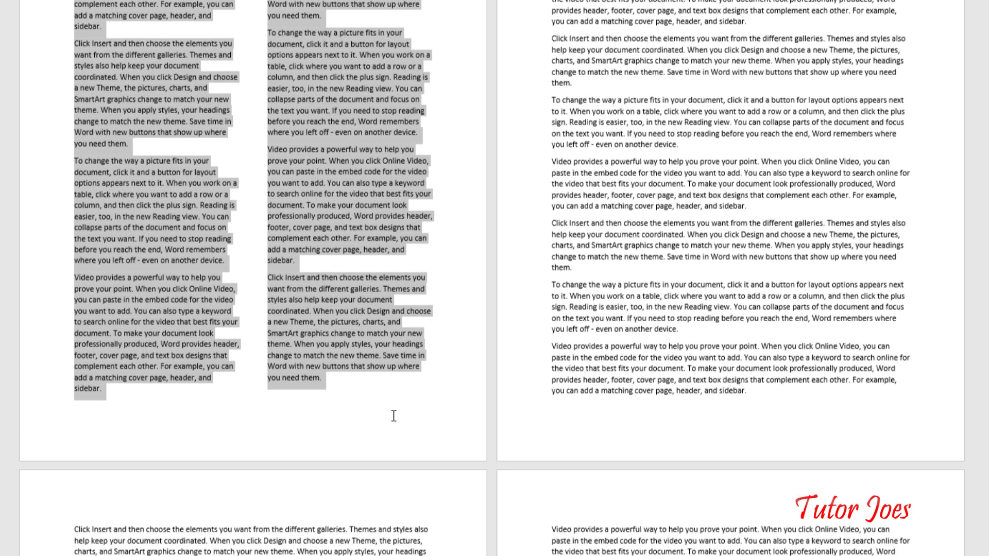
pyautogui.scroll(2, 381, 320)
pyautogui.moveTo(268, 194); pyautogui.dragTo(421, 206)
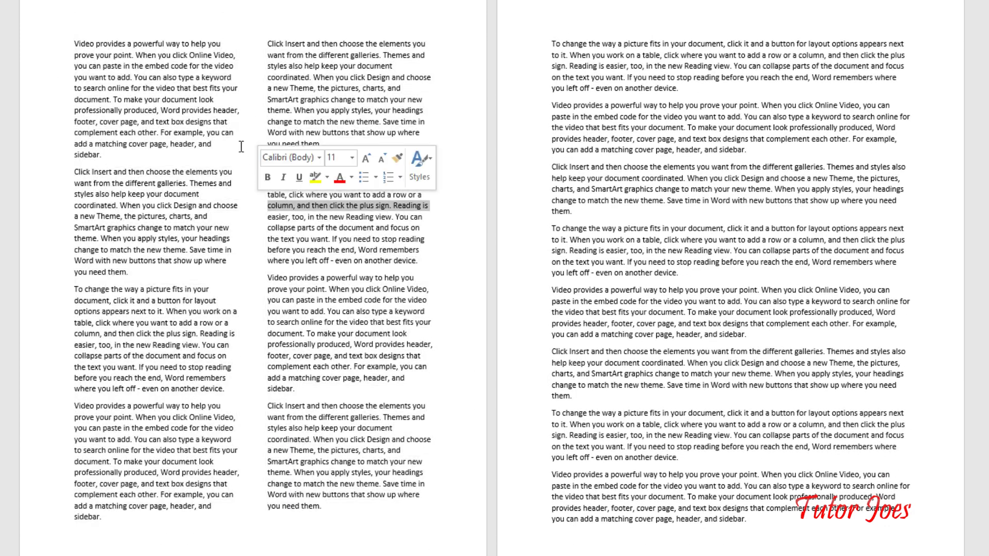
pyautogui.hotkey('ctrl', 'z')
pyautogui.click(131, 55)
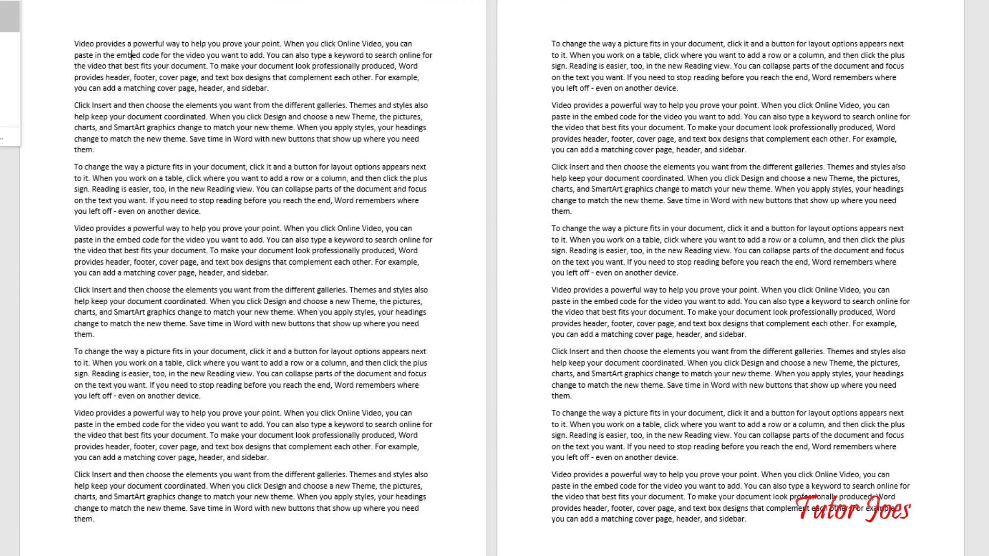
# - Redo the two-column layout, review the pages, then undo it back to one column
pyautogui.hotkey('ctrl', 'y')
pyautogui.scroll(-5, 421, 404)
pyautogui.scroll(-5, 427, 370)
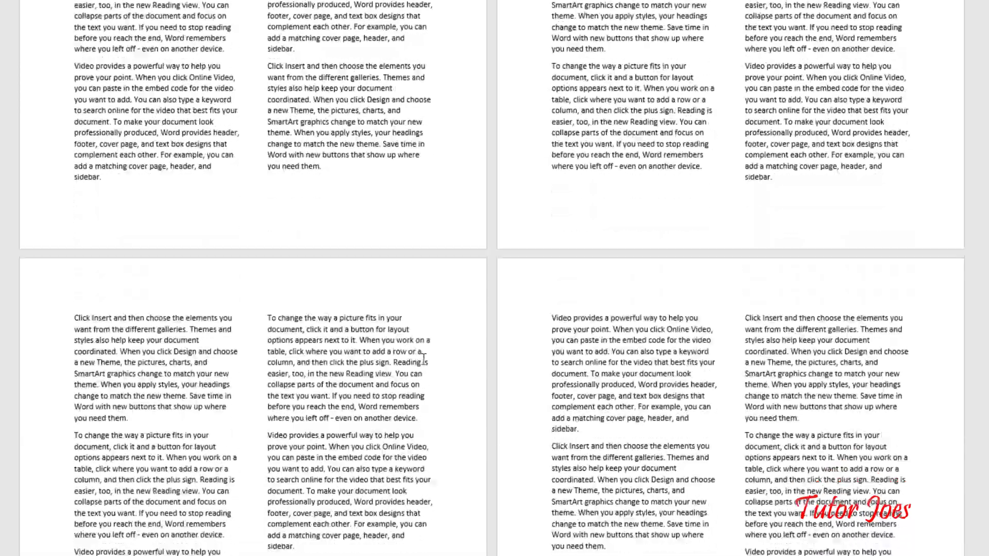
pyautogui.scroll(-5, 435, 340)
pyautogui.scroll(-5, 441, 320)
pyautogui.scroll(-5, 441, 320)
pyautogui.scroll(-5, 443, 331)
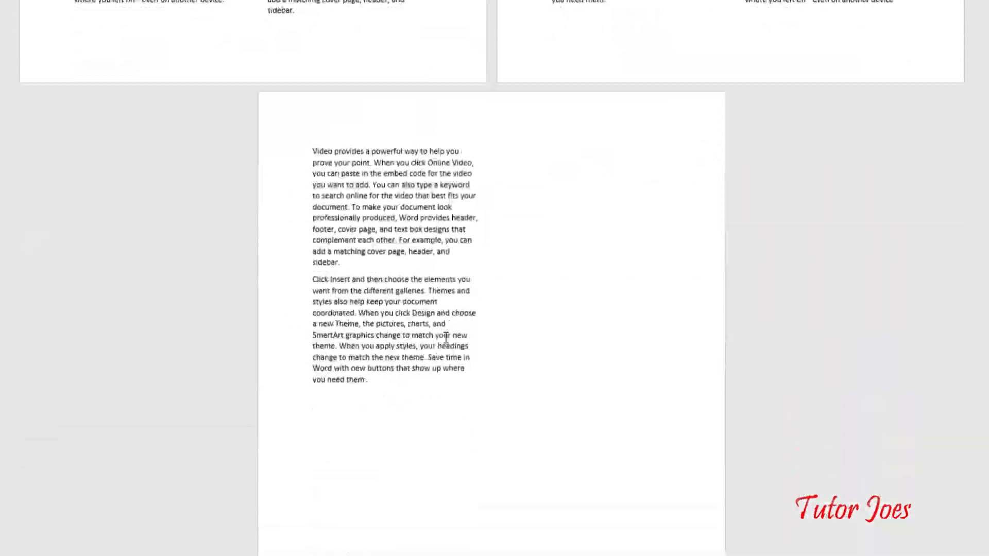
pyautogui.scroll(1, 479, 384)
pyautogui.scroll(5, 479, 384)
pyautogui.scroll(5, 477, 382)
pyautogui.scroll(5, 459, 371)
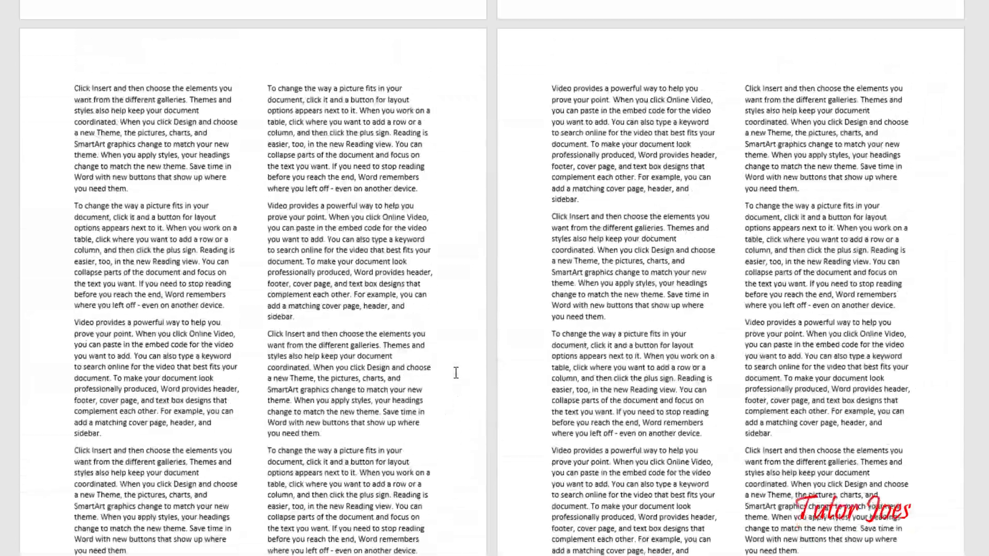
pyautogui.scroll(5, 435, 379)
pyautogui.scroll(5, 424, 385)
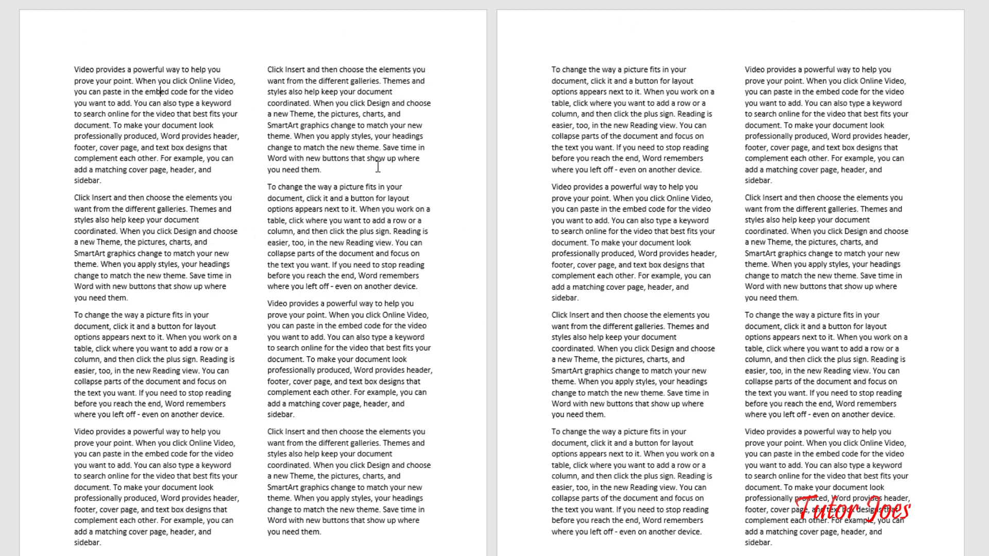
pyautogui.hotkey('ctrl', 'z')
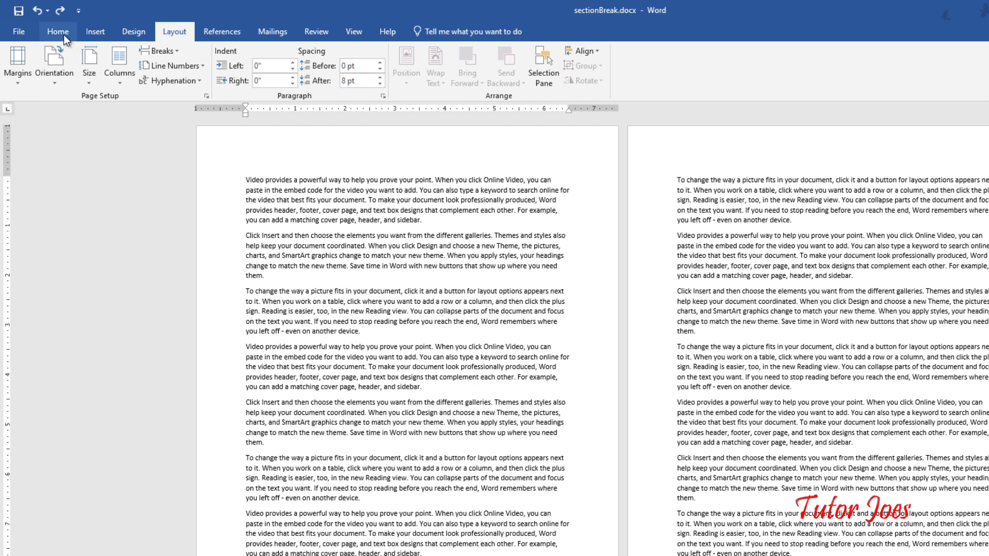
# - Turn on Show/Hide ¶ on the Home tab so pilcrows and space dots appear
pyautogui.click(64, 34)
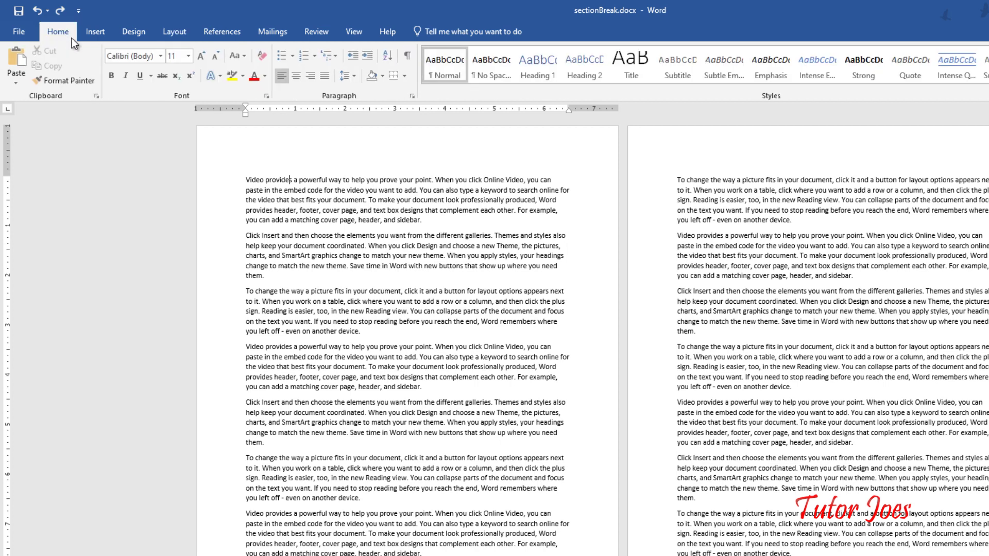
pyautogui.click(409, 56)
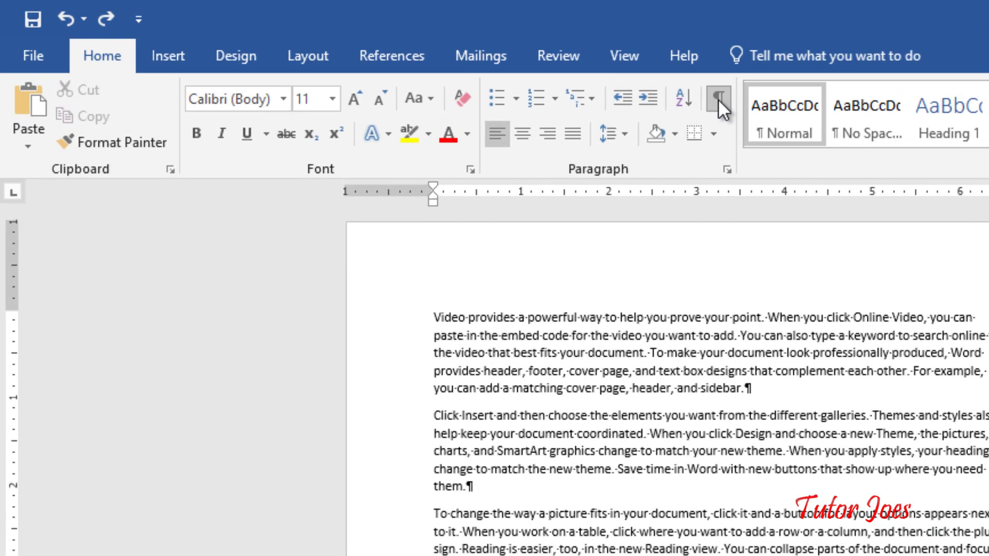
pyautogui.click(719, 100)
pyautogui.click(719, 100)
pyautogui.scroll(1, 819, 287)
pyautogui.scroll(2, 871, 345)
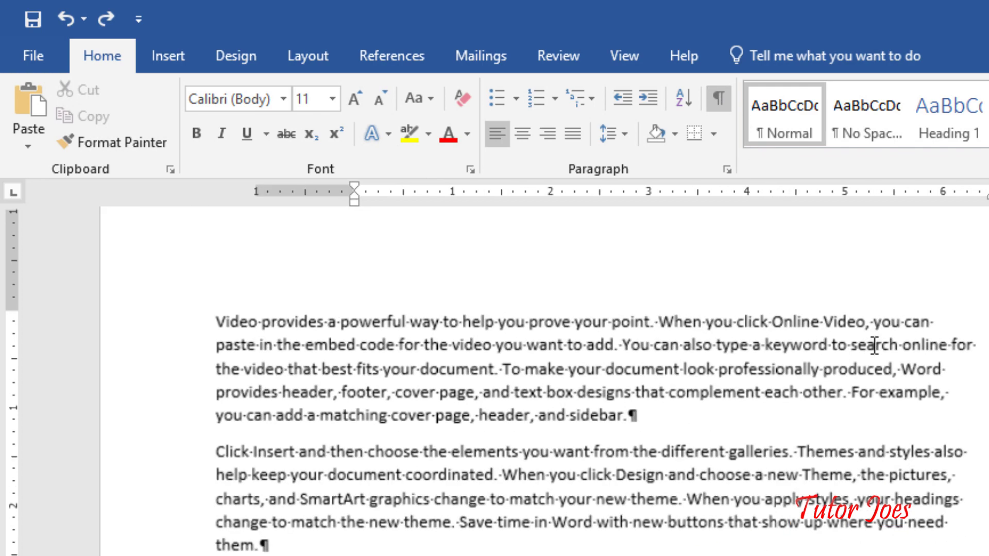
pyautogui.scroll(1, 740, 419)
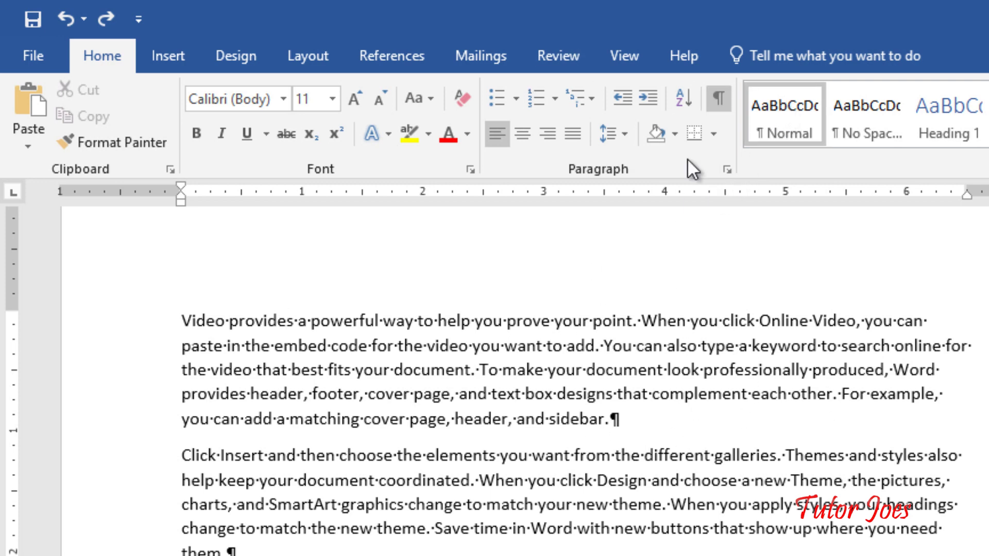
# - On the Layout tab, look at the Columns choices, then open the Breaks dropdown
pyautogui.click(326, 54)
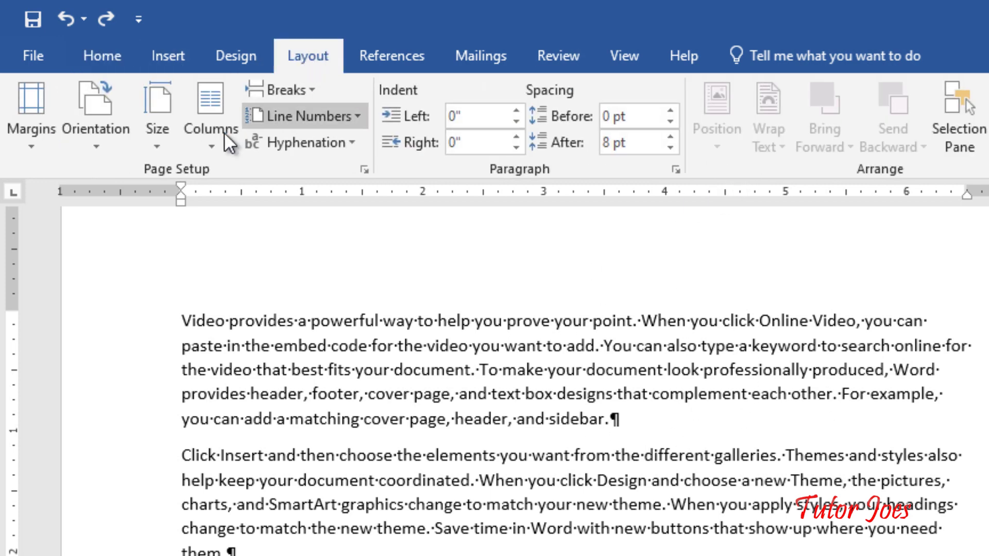
pyautogui.click(214, 138)
pyautogui.click(287, 320)
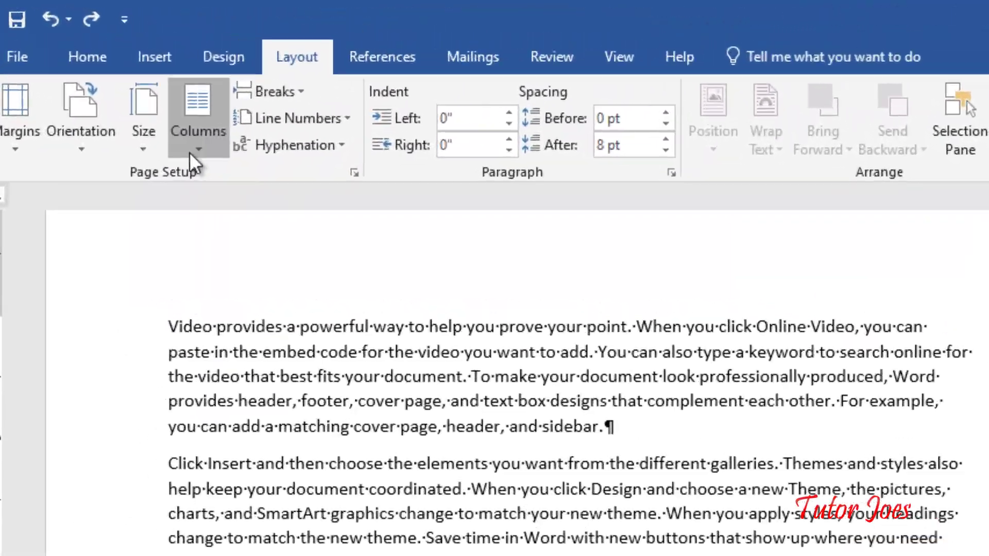
pyautogui.click(238, 147)
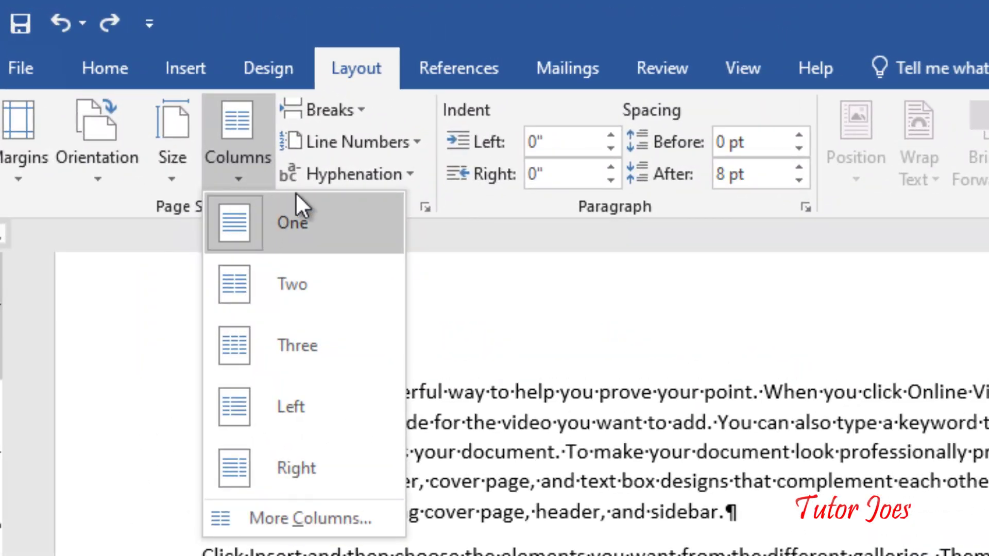
pyautogui.click(353, 111)
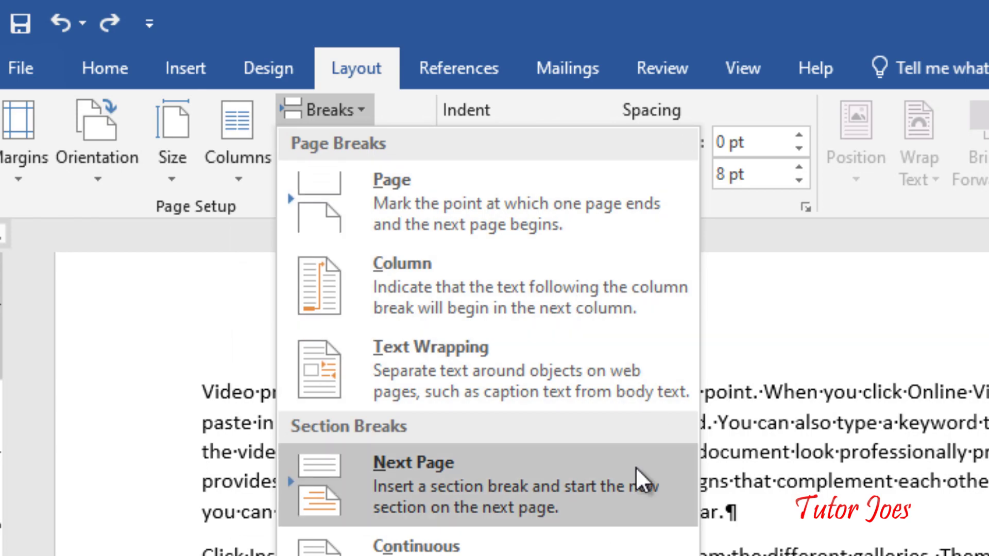
# - Insert a Next Page section break and select the paragraph mark after "them."
pyautogui.click(594, 486)
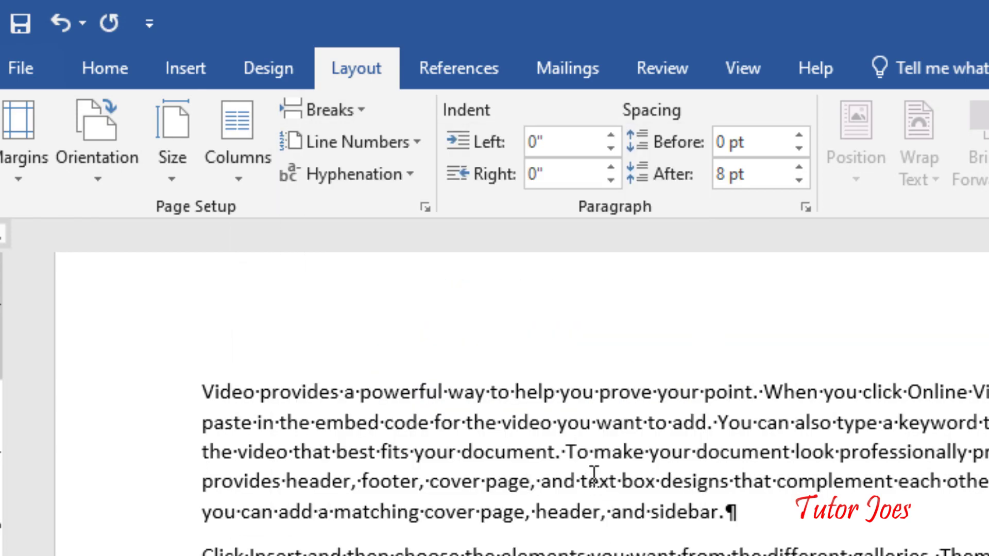
pyautogui.scroll(-3, 595, 473)
pyautogui.scroll(-2, 595, 472)
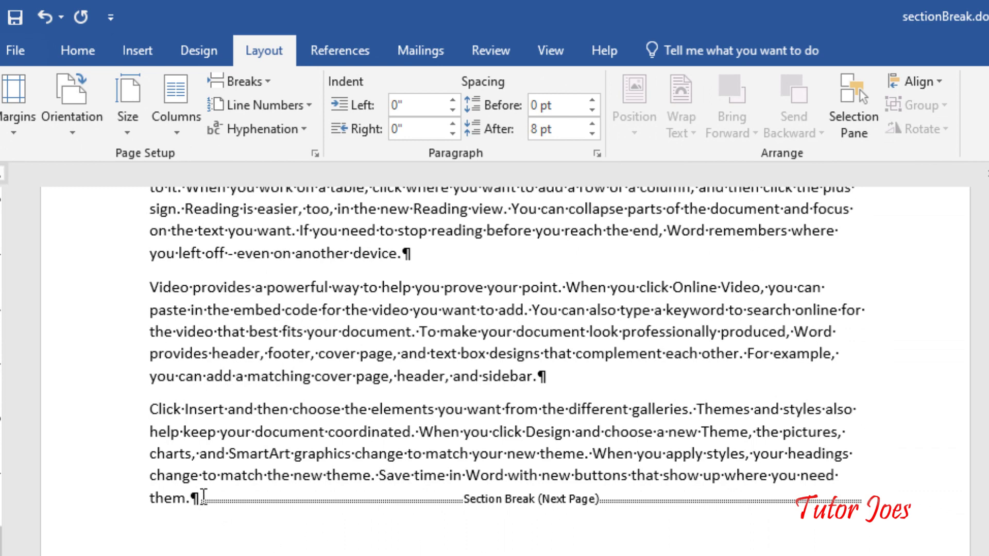
pyautogui.moveTo(203, 497); pyautogui.dragTo(191, 497)
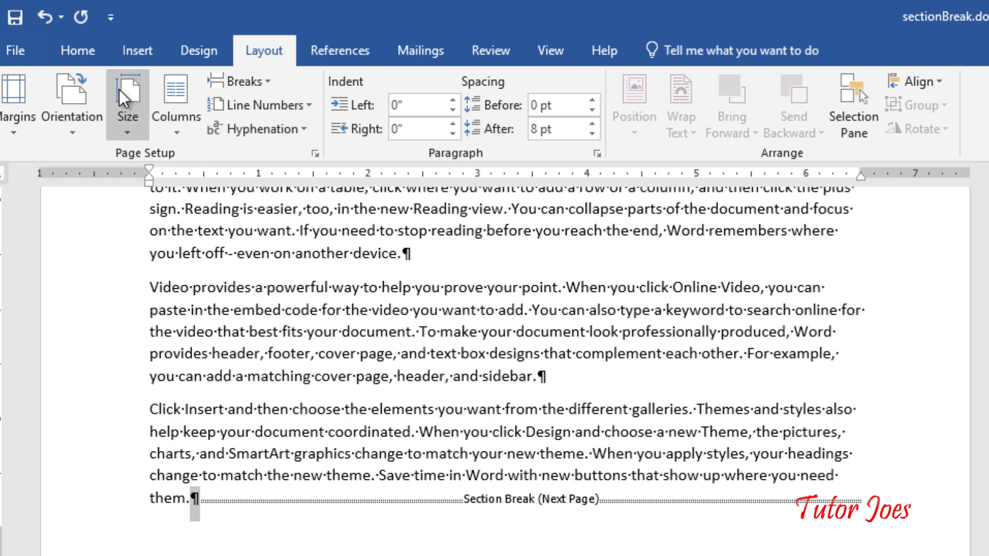
pyautogui.click(77, 50)
# - Delete the section break after "them." with formatting marks shown
pyautogui.click(638, 88)
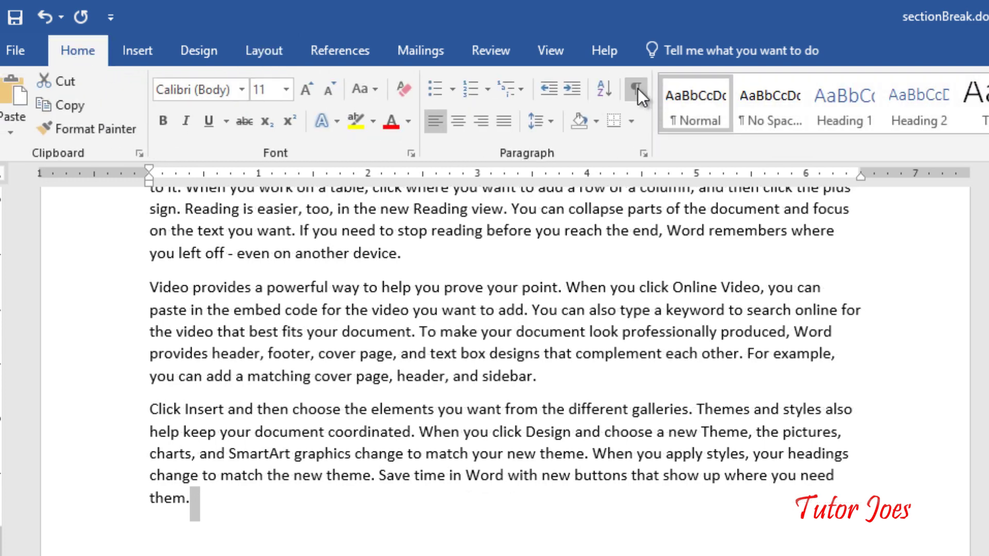
pyautogui.click(638, 88)
pyautogui.press('Delete')
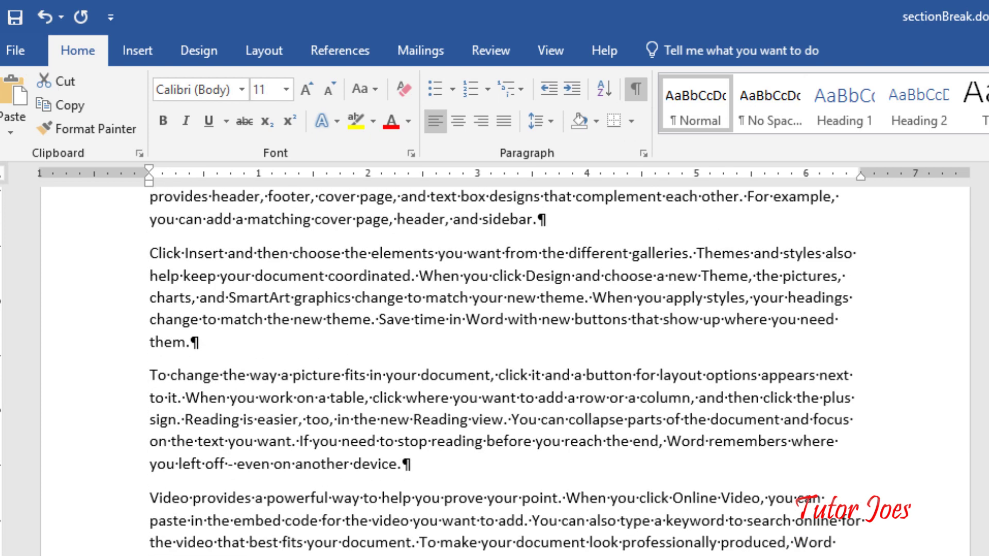
pyautogui.scroll(5, 752, 156)
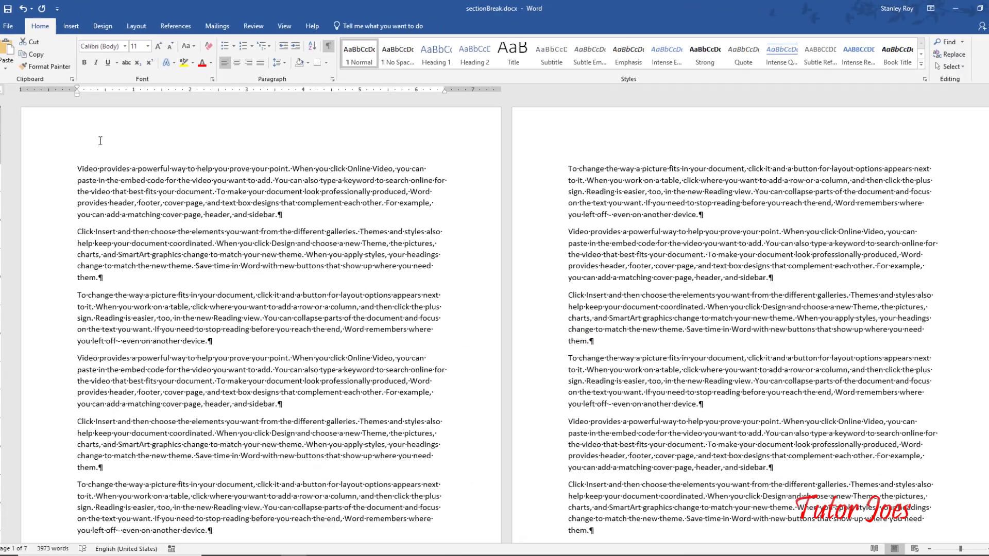
# - Set the first section to Two columns and pull the right margin inward
pyautogui.click(95, 166)
pyautogui.click(139, 27)
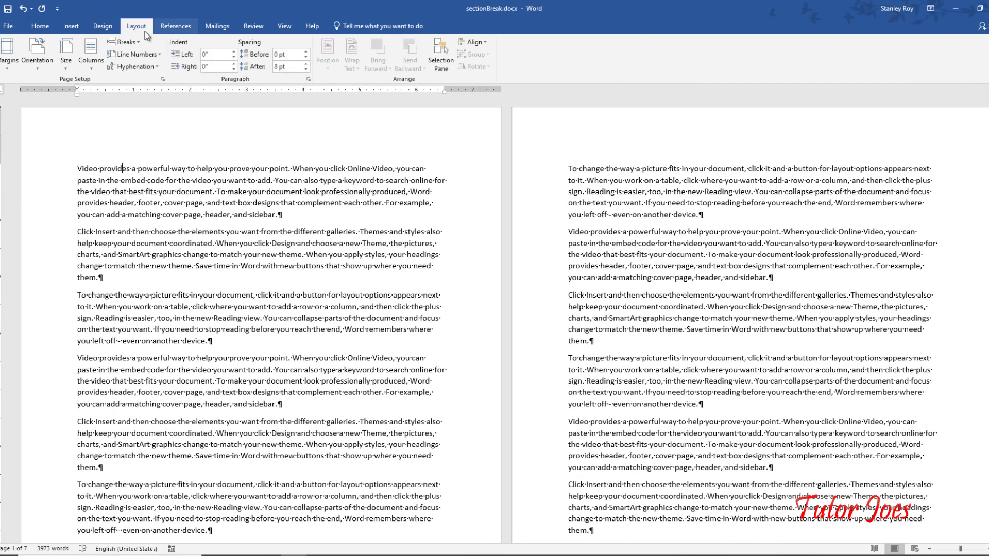
pyautogui.click(91, 52)
pyautogui.click(95, 109)
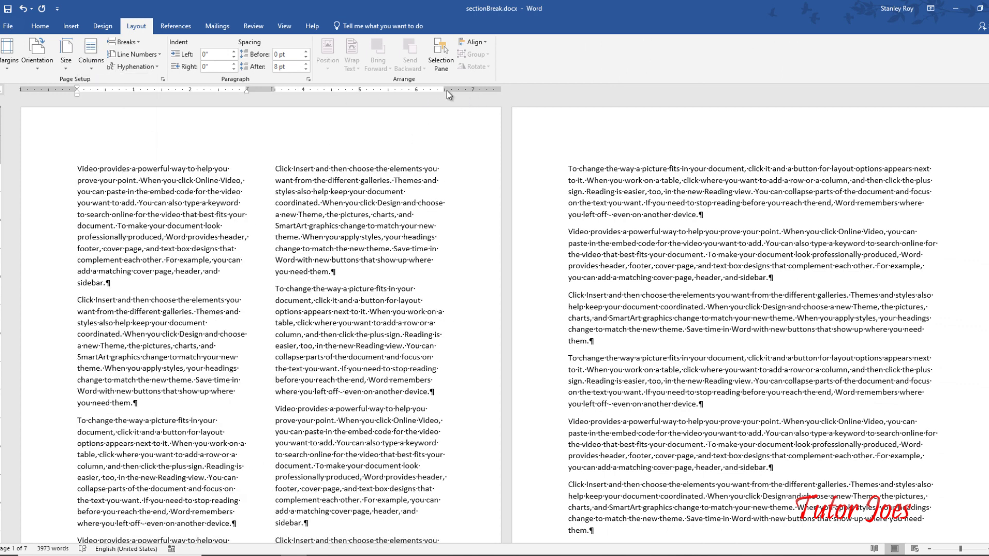
pyautogui.moveTo(445, 89); pyautogui.dragTo(417, 91)
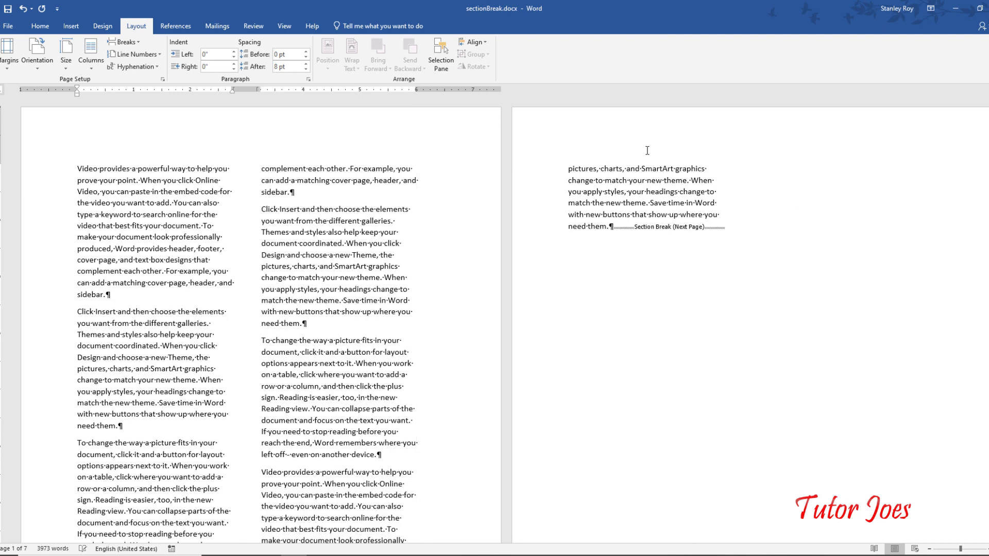
# - Drag the right margin back out so both columns widen and the document shrinks to seven pages
pyautogui.moveTo(576, 162); pyautogui.dragTo(552, 258)
pyautogui.scroll(-3, 693, 296)
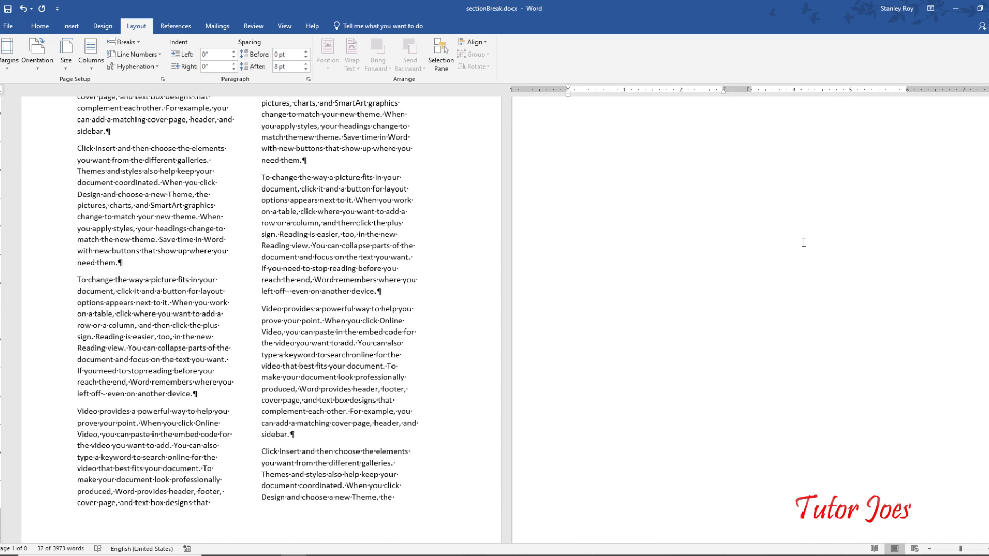
pyautogui.scroll(-5, 693, 296)
pyautogui.scroll(-2, 746, 181)
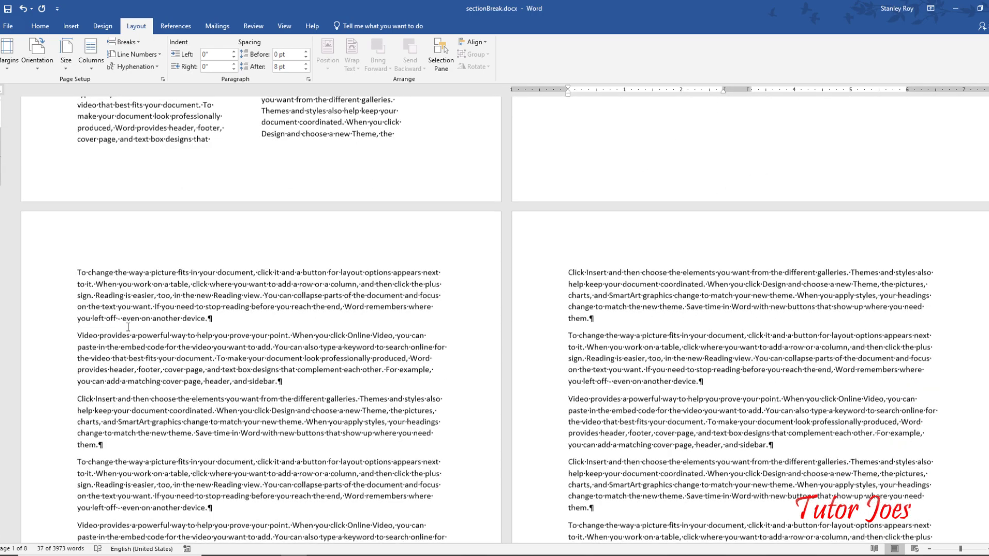
pyautogui.scroll(4, 248, 301)
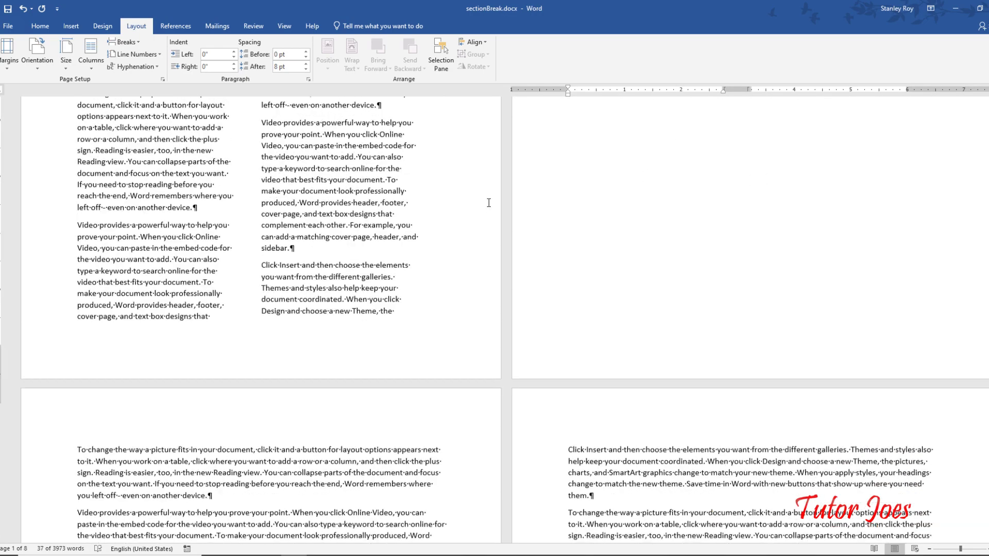
pyautogui.scroll(4, 463, 206)
pyautogui.scroll(1, 292, 100)
pyautogui.click(290, 204)
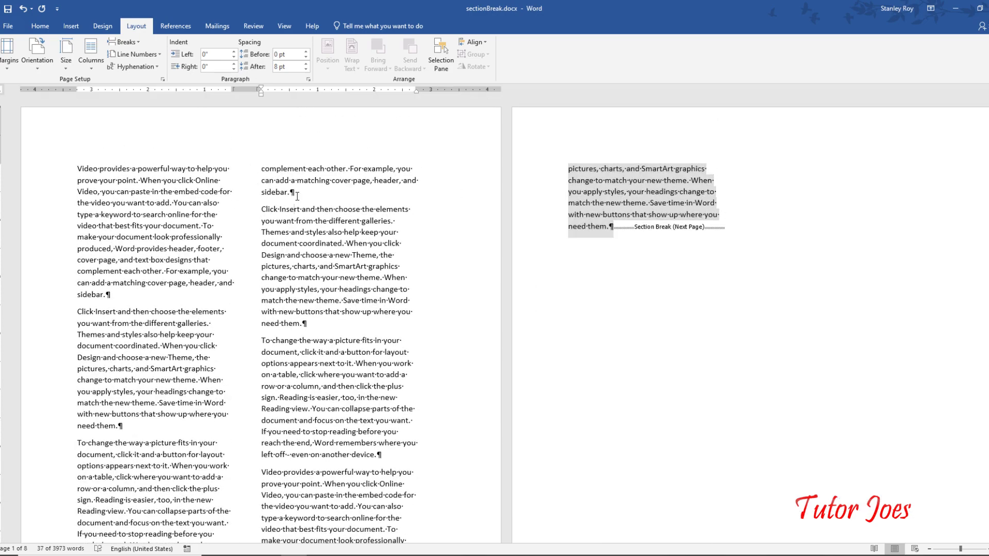
pyautogui.moveTo(417, 89); pyautogui.dragTo(448, 89)
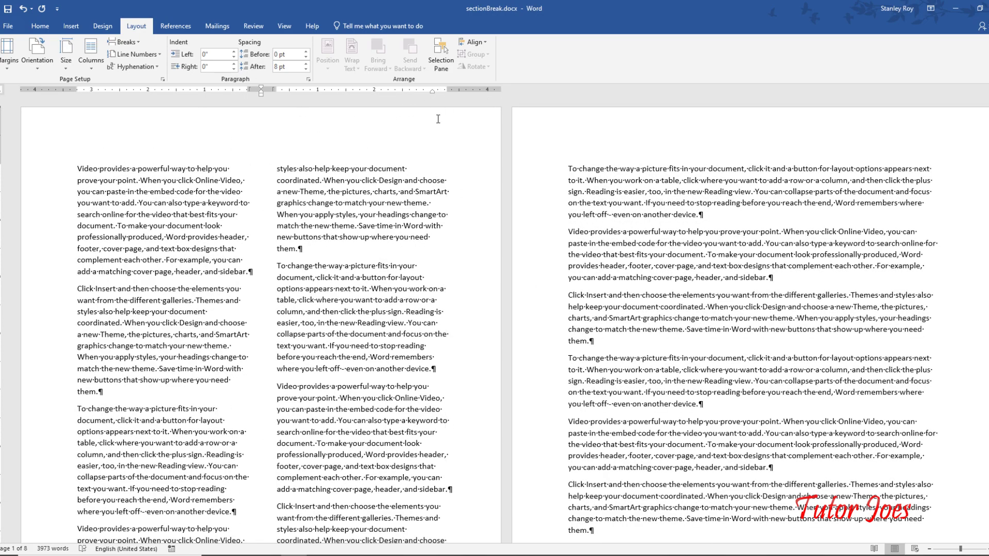
pyautogui.scroll(-3, 401, 251)
pyautogui.scroll(-2, 402, 251)
pyautogui.scroll(-3, 401, 251)
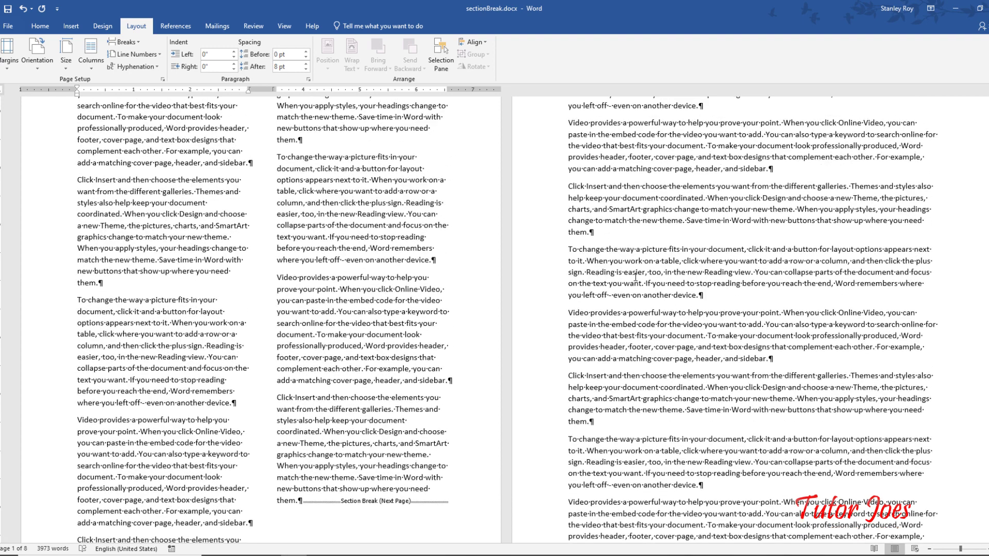
pyautogui.scroll(-2, 948, 282)
pyautogui.click(792, 169)
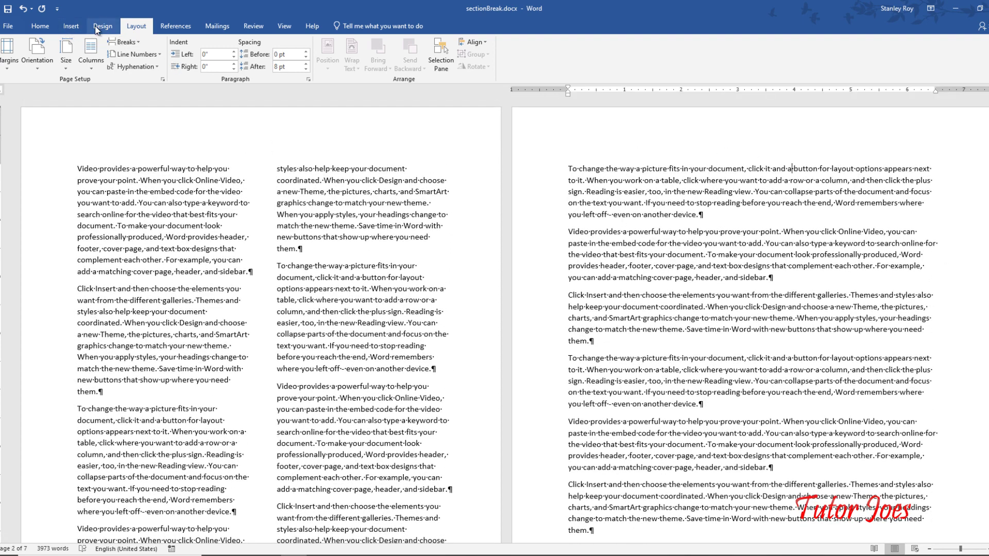
pyautogui.click(97, 50)
pyautogui.click(114, 132)
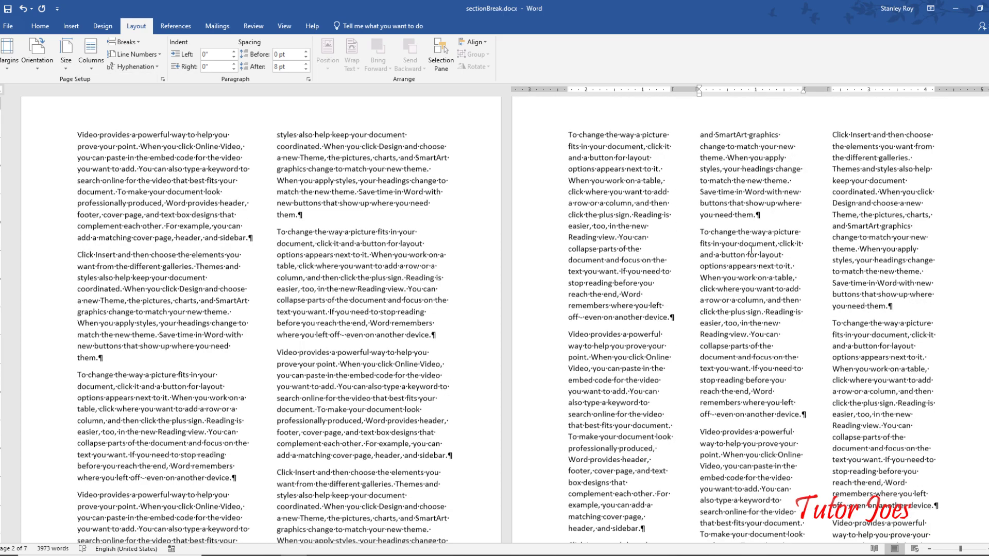
pyautogui.scroll(-10, 767, 253)
pyautogui.scroll(-10, 766, 252)
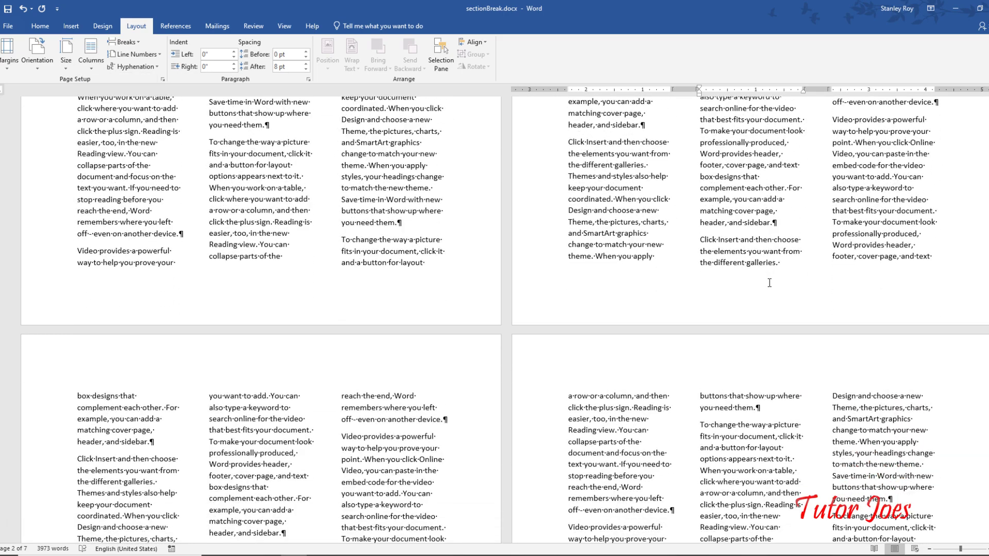
pyautogui.scroll(10, 768, 211)
pyautogui.scroll(3, 768, 211)
pyautogui.scroll(3, 769, 211)
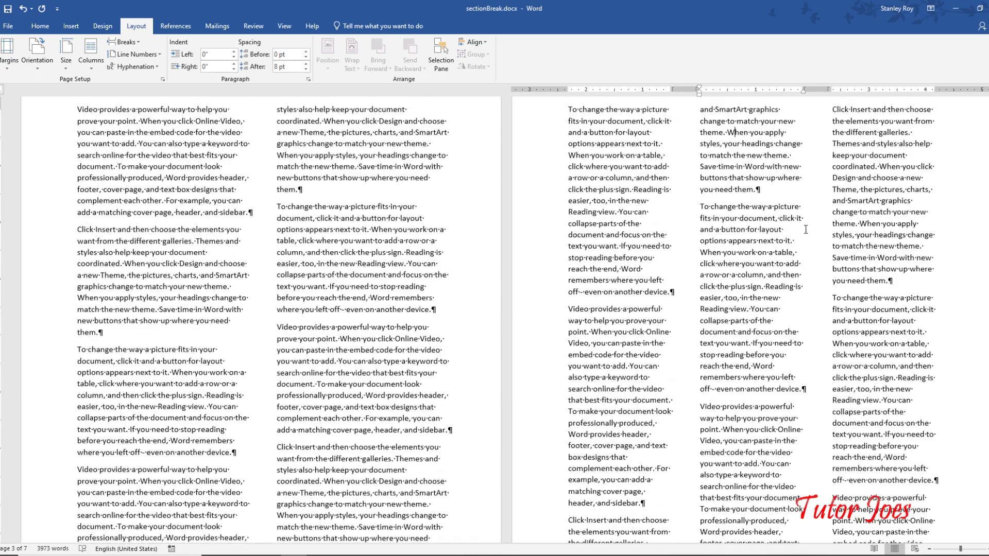
pyautogui.scroll(3, 752, 210)
pyautogui.scroll(3, 752, 209)
pyautogui.hotkey('ctrl', 'z')
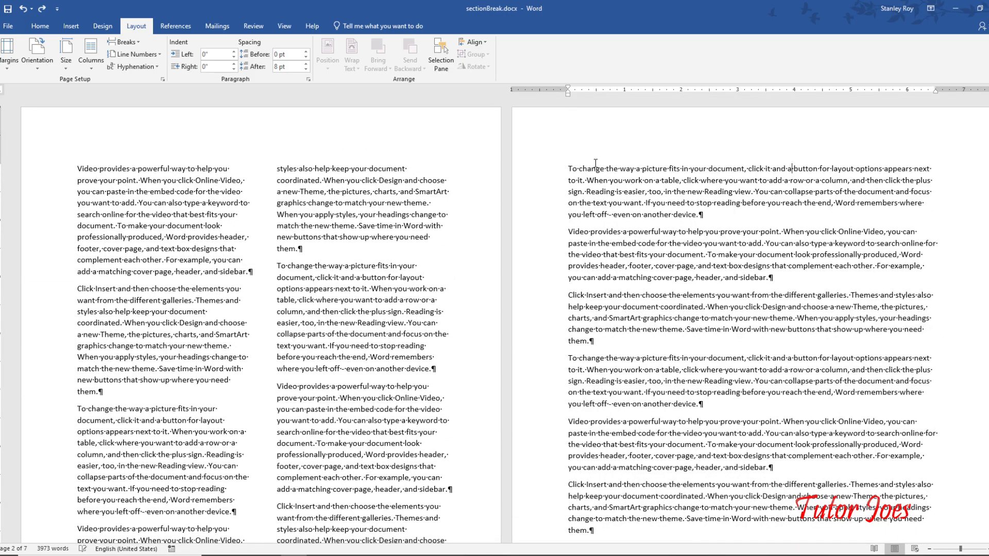
pyautogui.scroll(-5, 616, 211)
# - Try a Next Page break at the page start, undo it, then show the Columns choices
pyautogui.click(77, 490)
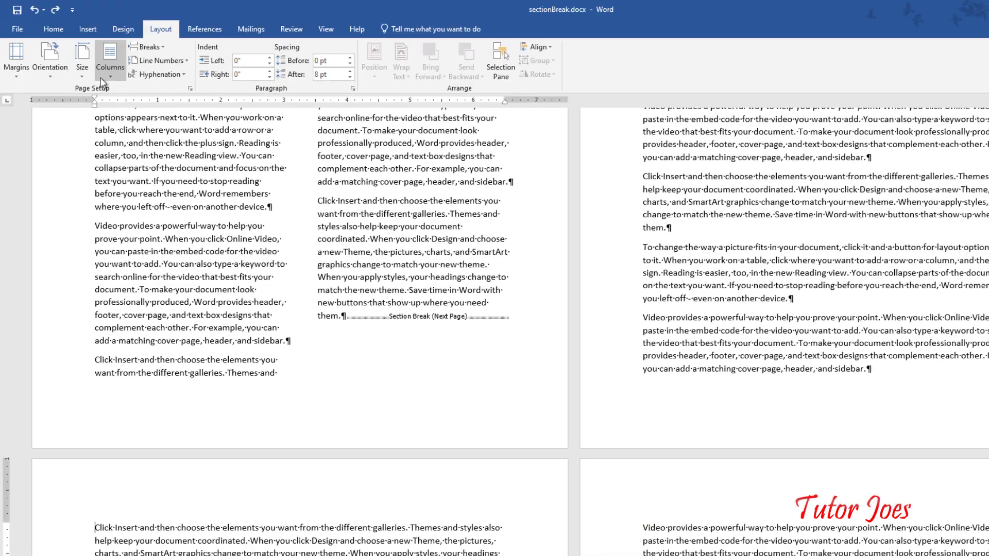
pyautogui.click(147, 47)
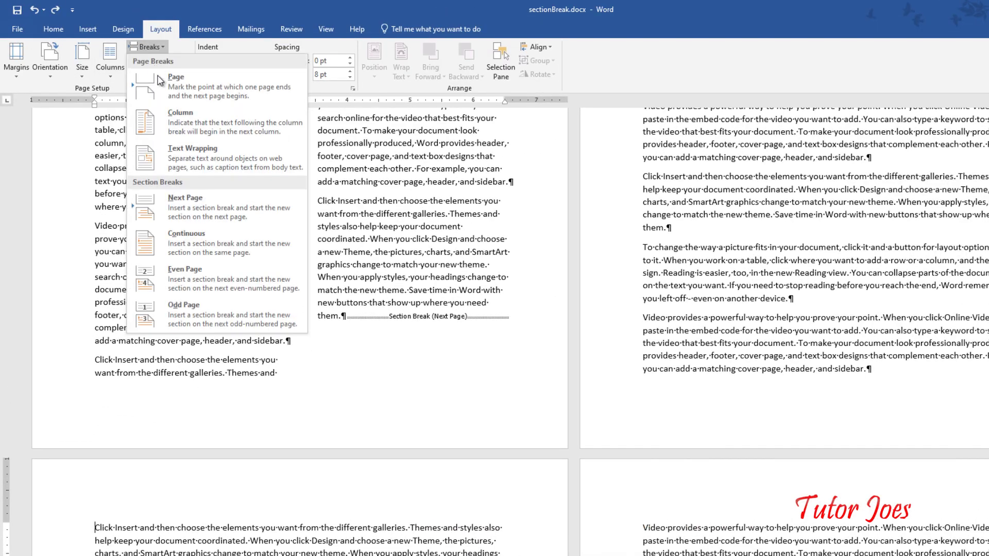
pyautogui.click(220, 221)
pyautogui.hotkey('ctrl', 'z')
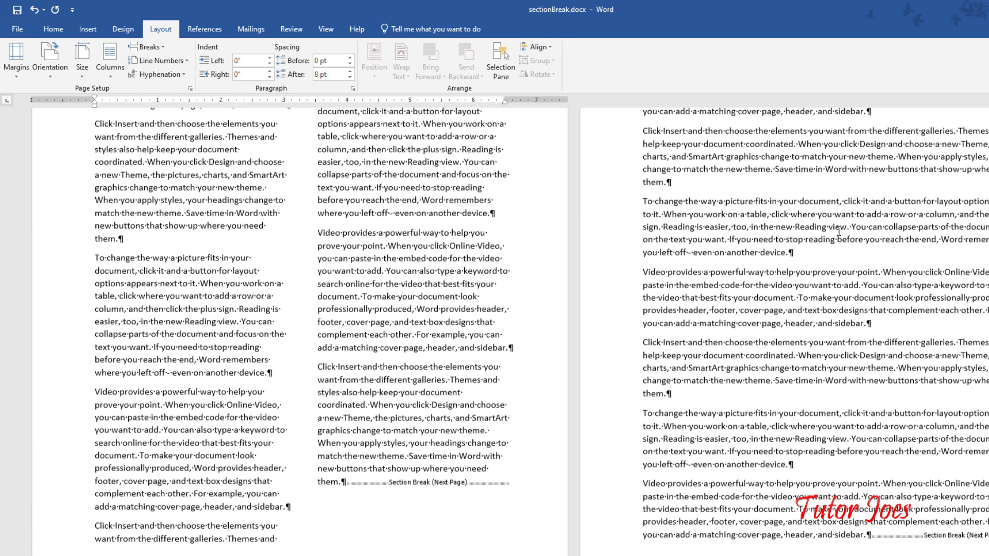
pyautogui.click(694, 188)
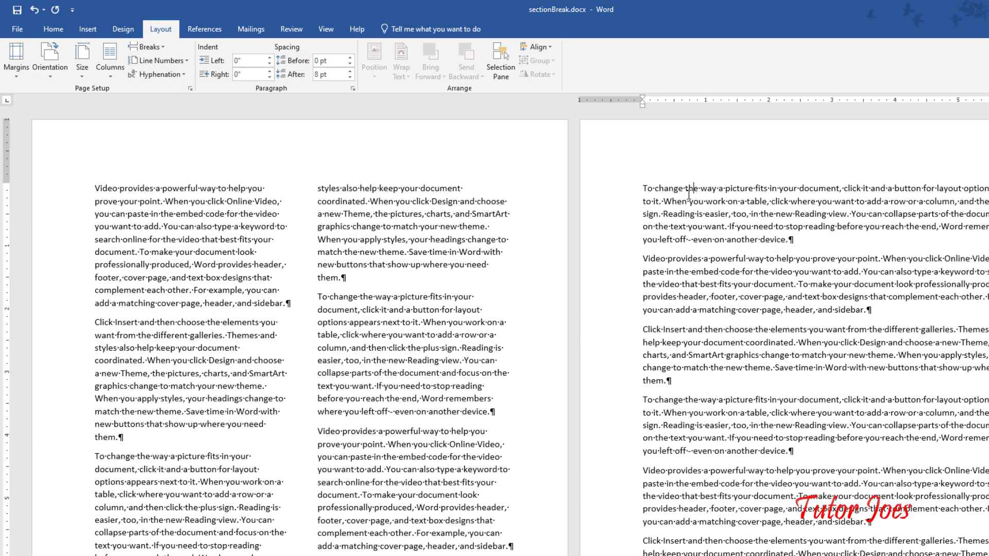
pyautogui.click(124, 66)
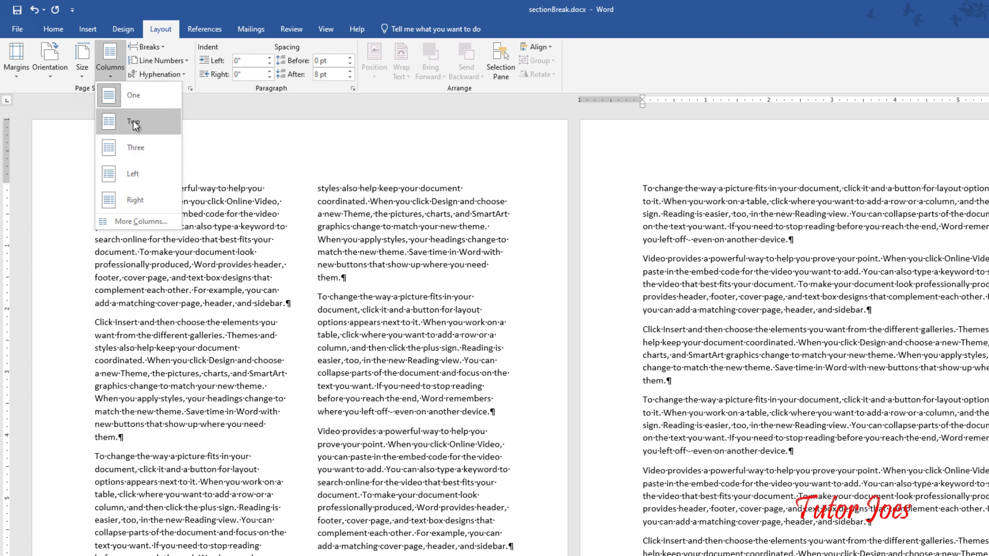
# - Apply the column layout to the middle section and scroll down through the reflowed pages
pyautogui.click(134, 121)
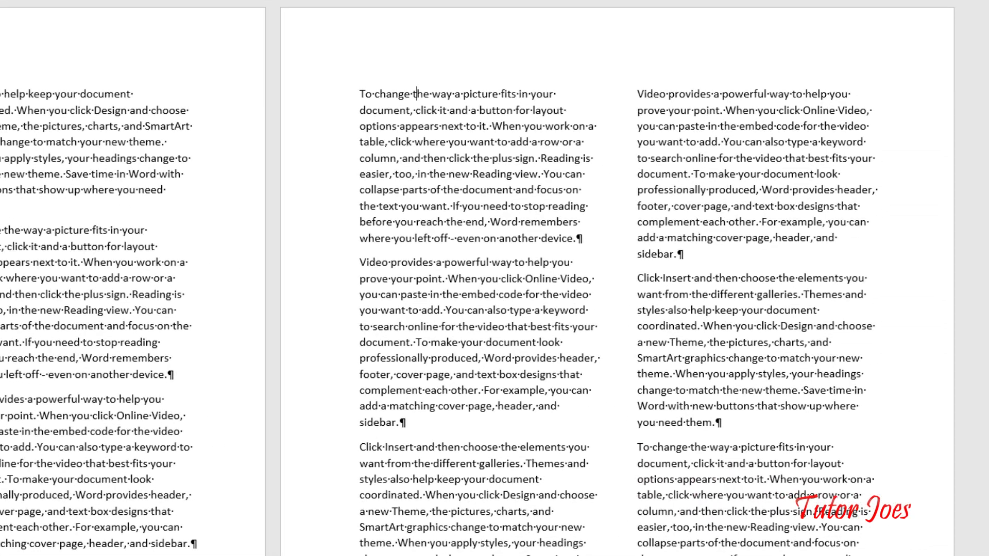
pyautogui.scroll(-5, 346, 97)
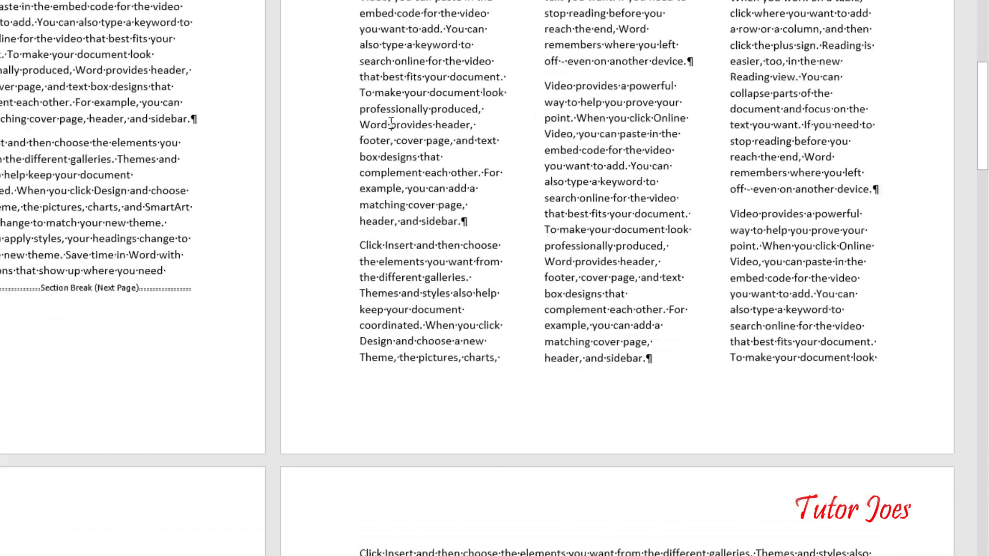
pyautogui.scroll(-5, 190, 173)
pyautogui.scroll(-3, 303, 300)
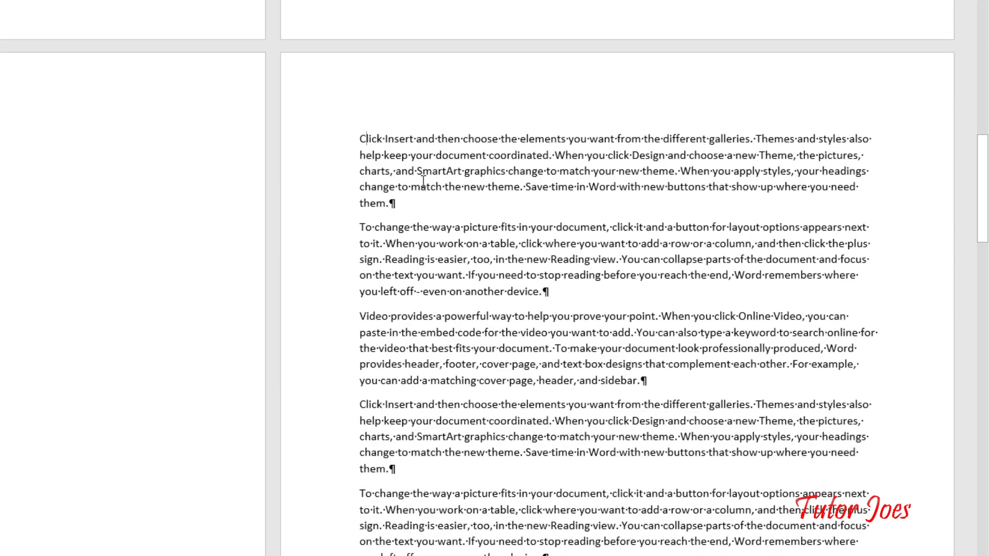
# - Select text in the columns and the following single-column section to check the layout
pyautogui.moveTo(360, 138); pyautogui.dragTo(700, 507)
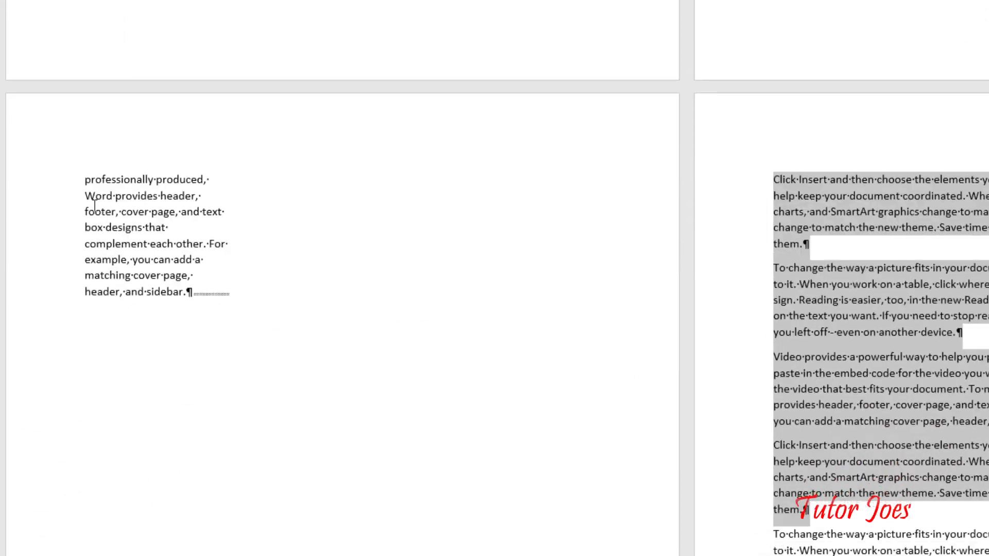
pyautogui.moveTo(85, 195); pyautogui.dragTo(196, 309)
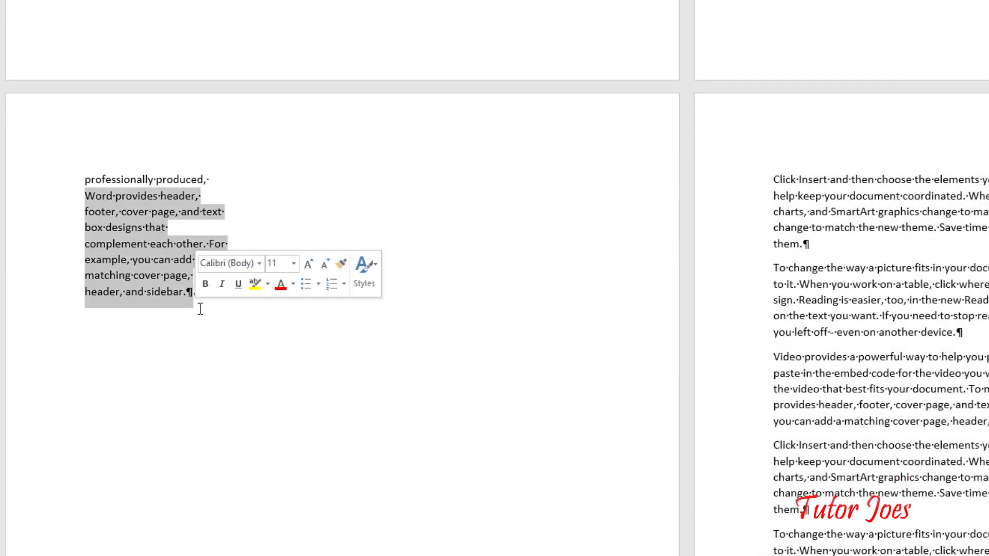
pyautogui.click(719, 188)
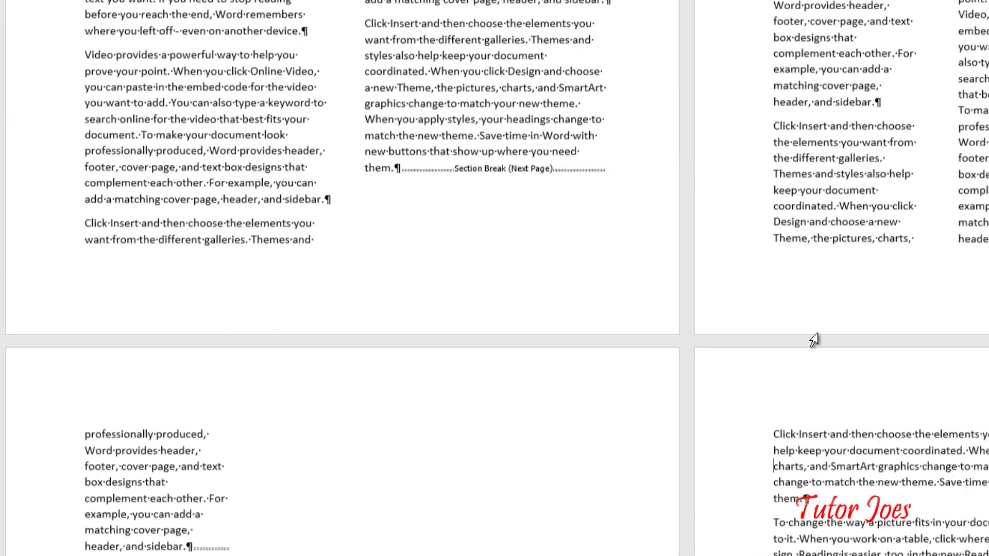